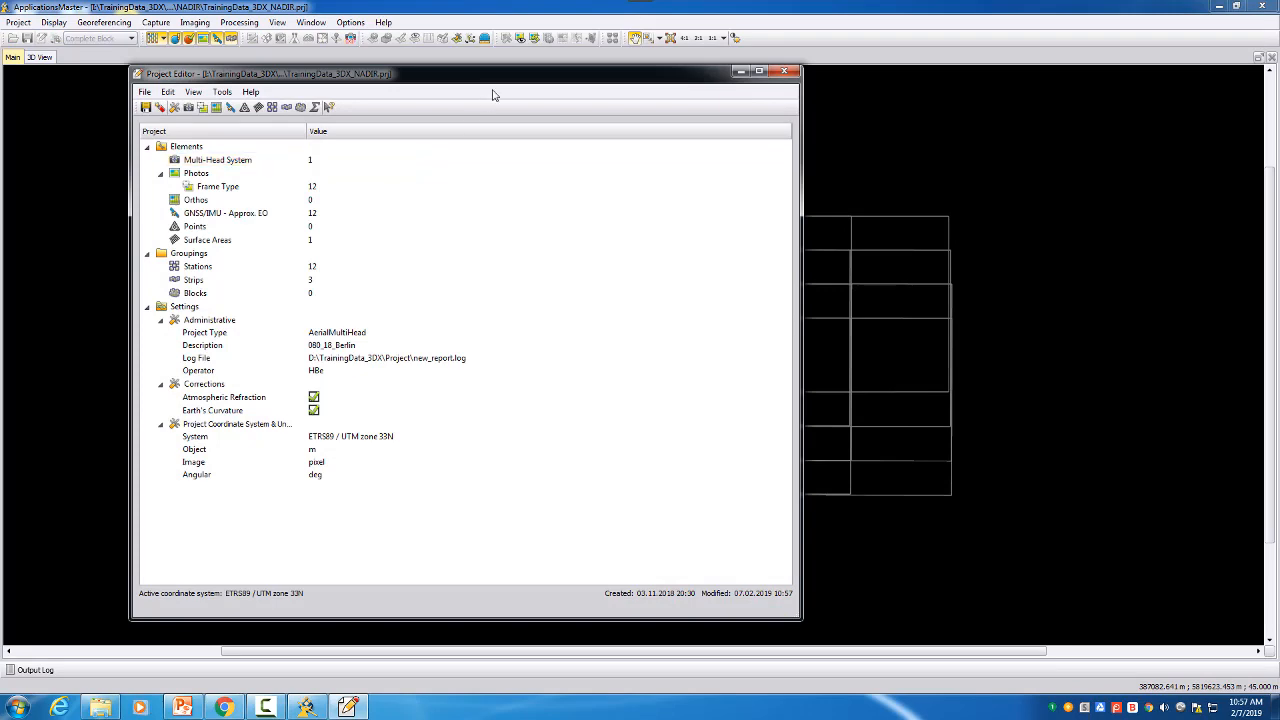
Step: Review the project's list of frame photos and close it without changes
drag(507, 80, 653, 82)
double_click(380, 189)
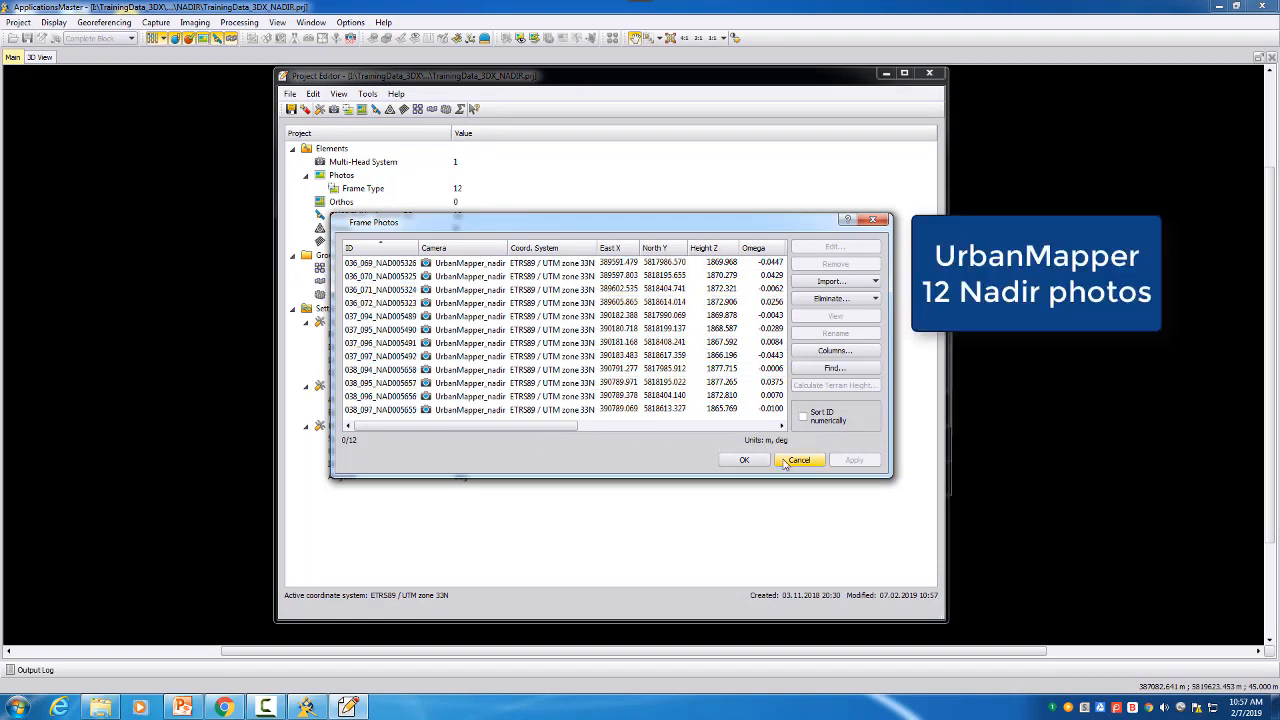
click(799, 460)
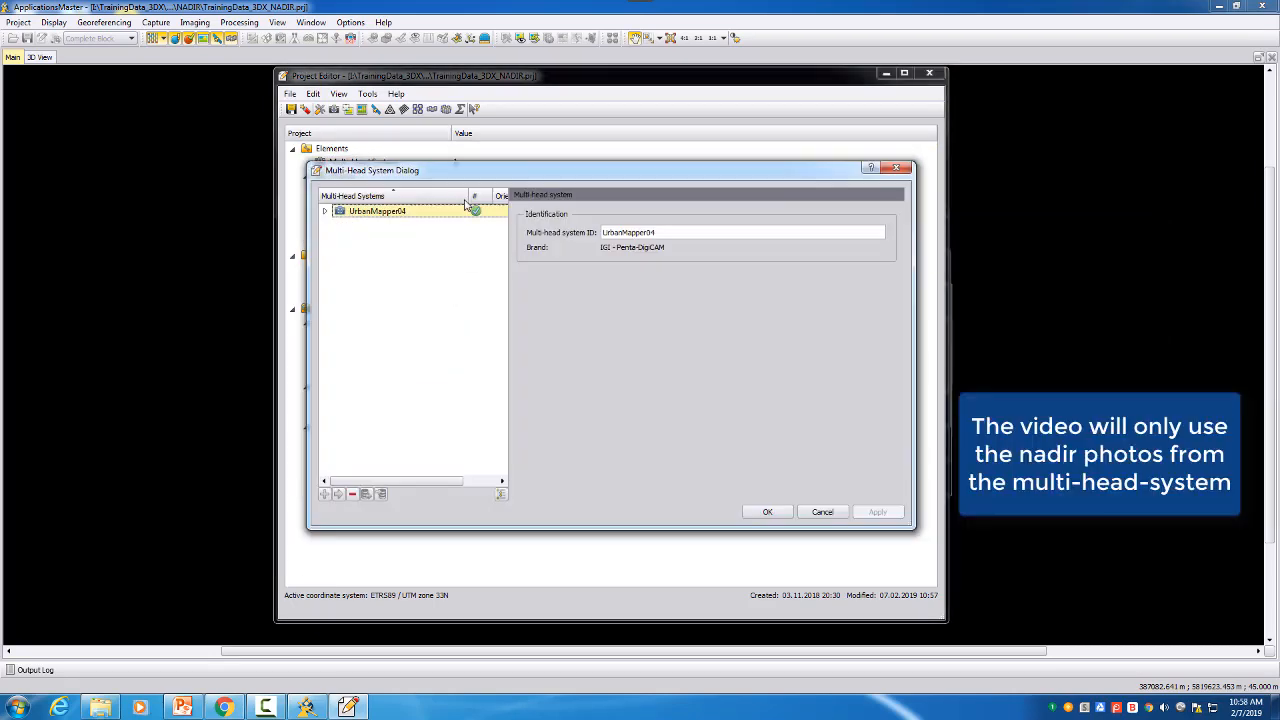
Step: Examine the camera heads of the UrbanMapper04 multi-head system, including left, right, back and front, without changing anything
click(325, 212)
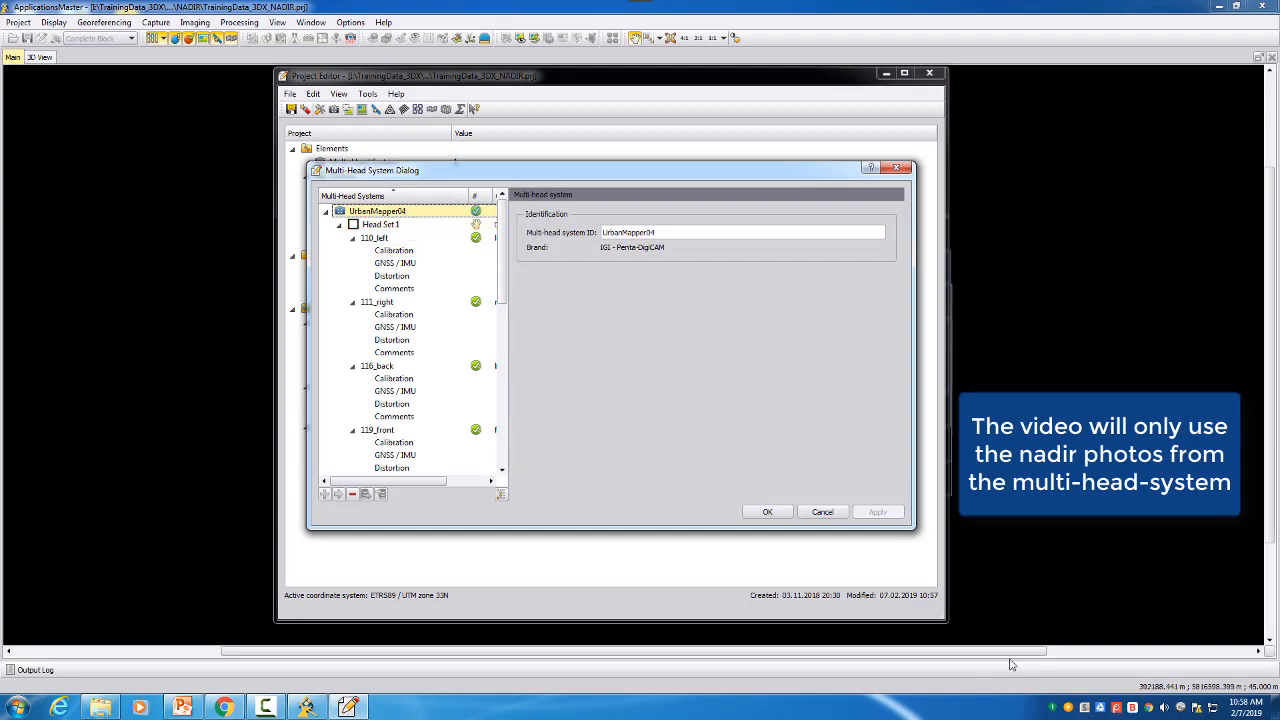
drag(913, 527, 1097, 570)
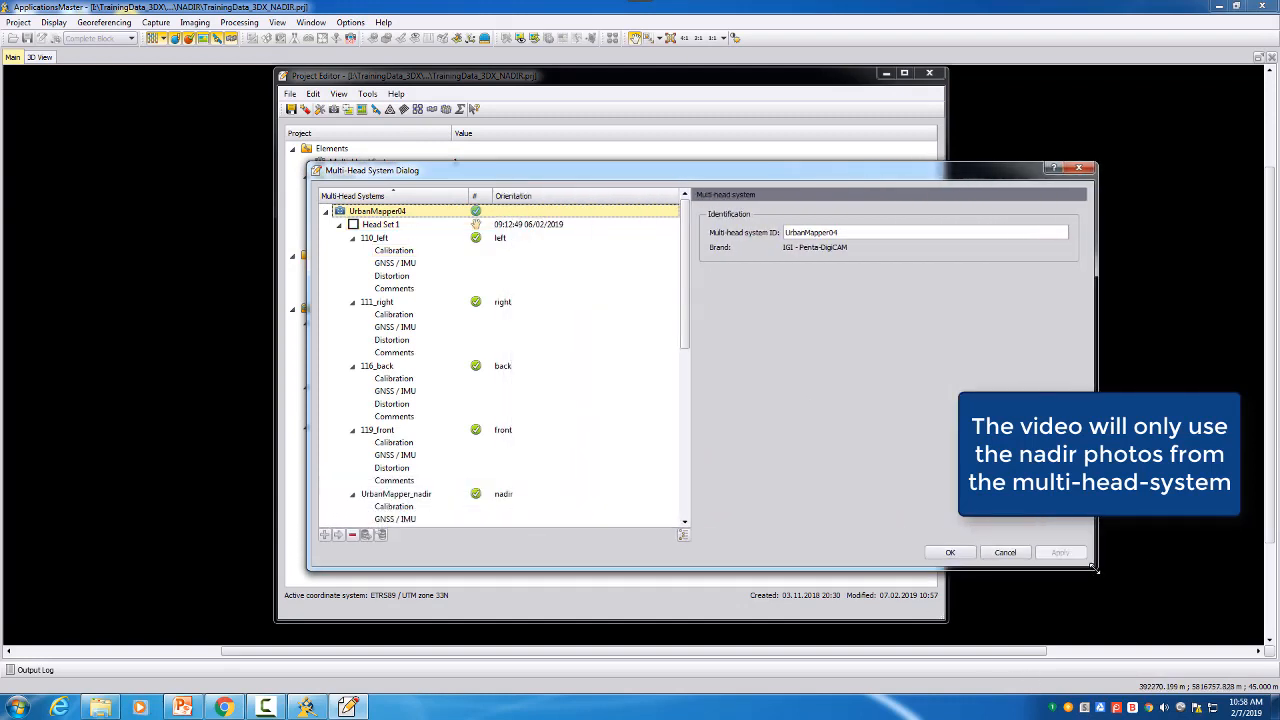
click(376, 238)
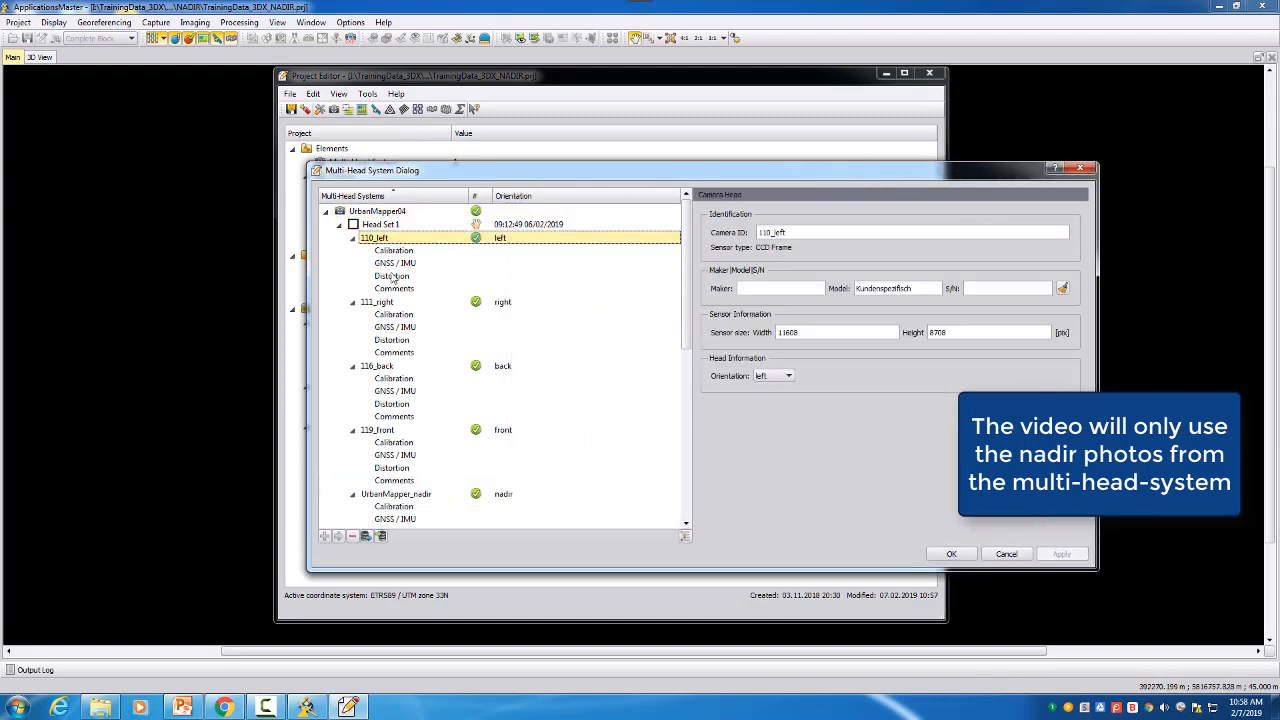
click(378, 302)
click(388, 366)
click(380, 430)
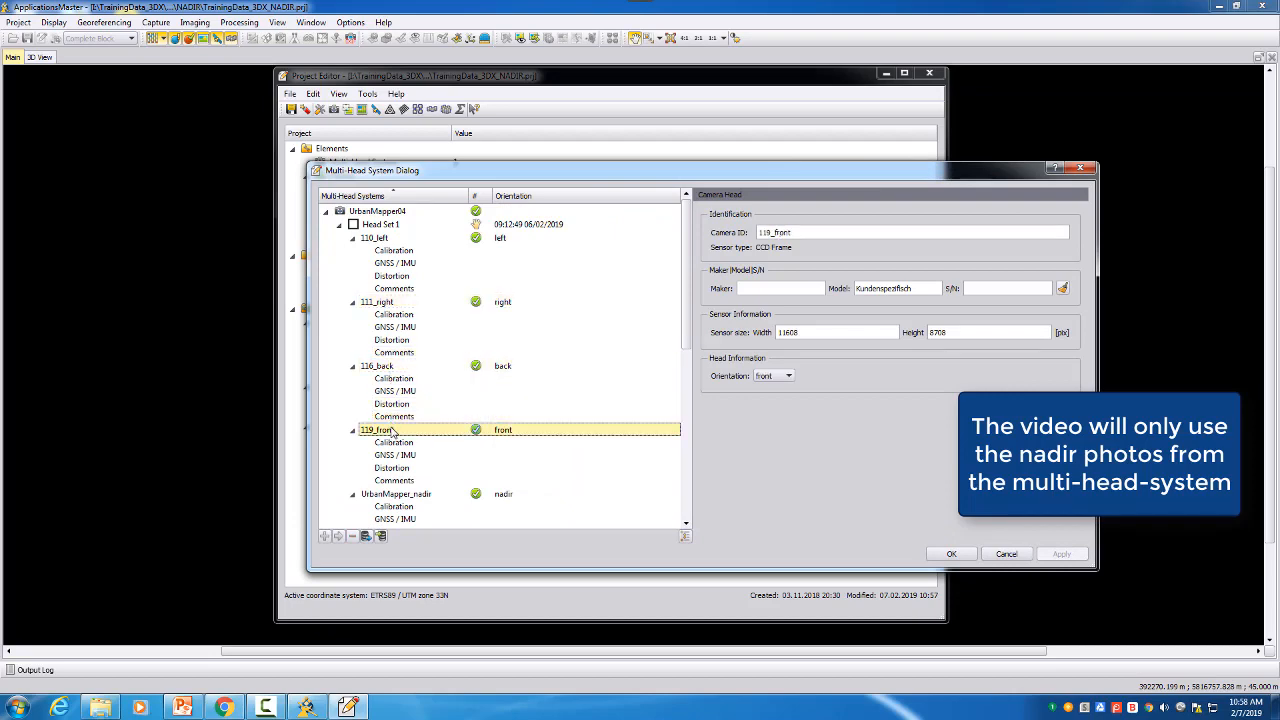
scroll(395, 400, down, 4)
click(398, 339)
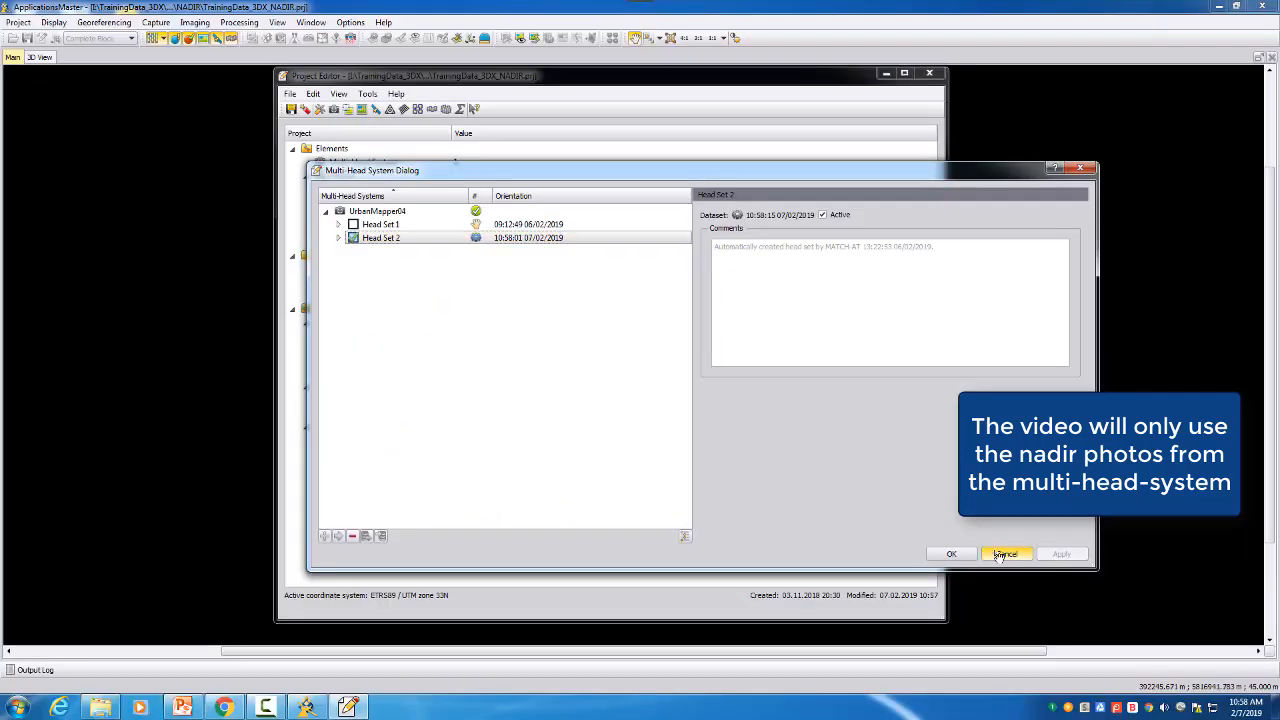
click(1004, 554)
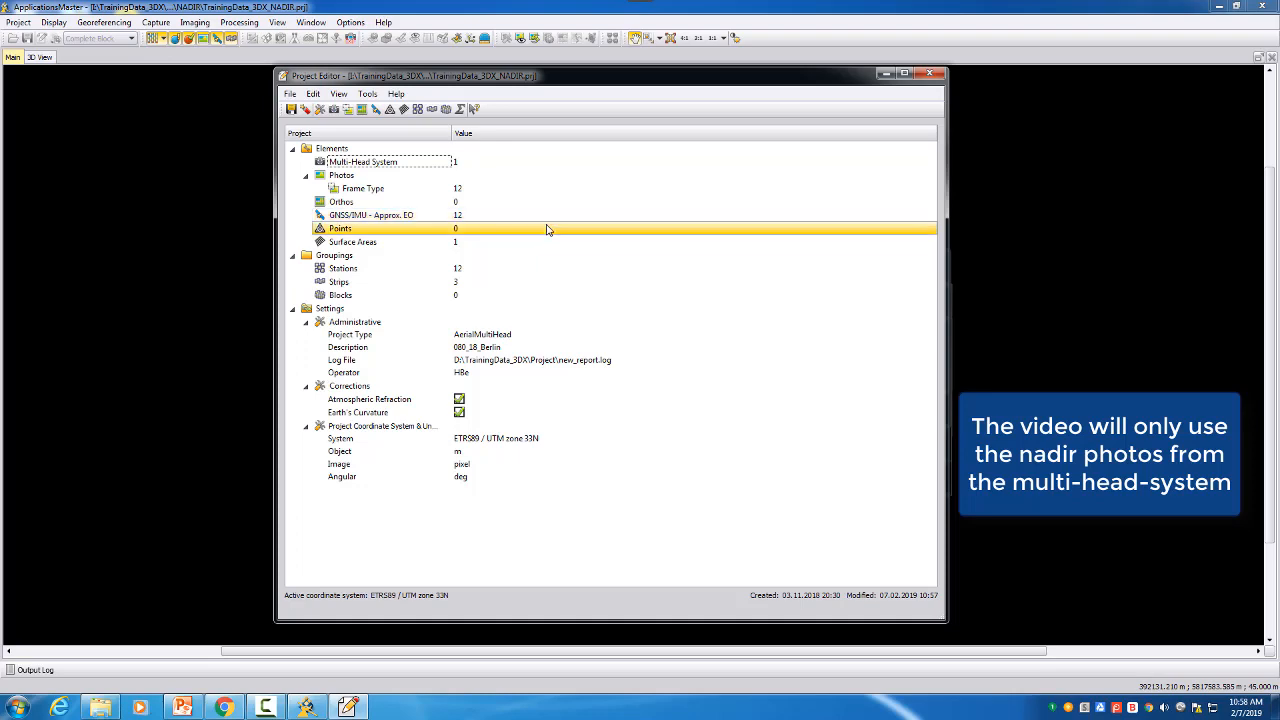
Step: Review the project's stations and flight strips, and close the project editor to view the block layout
double_click(408, 268)
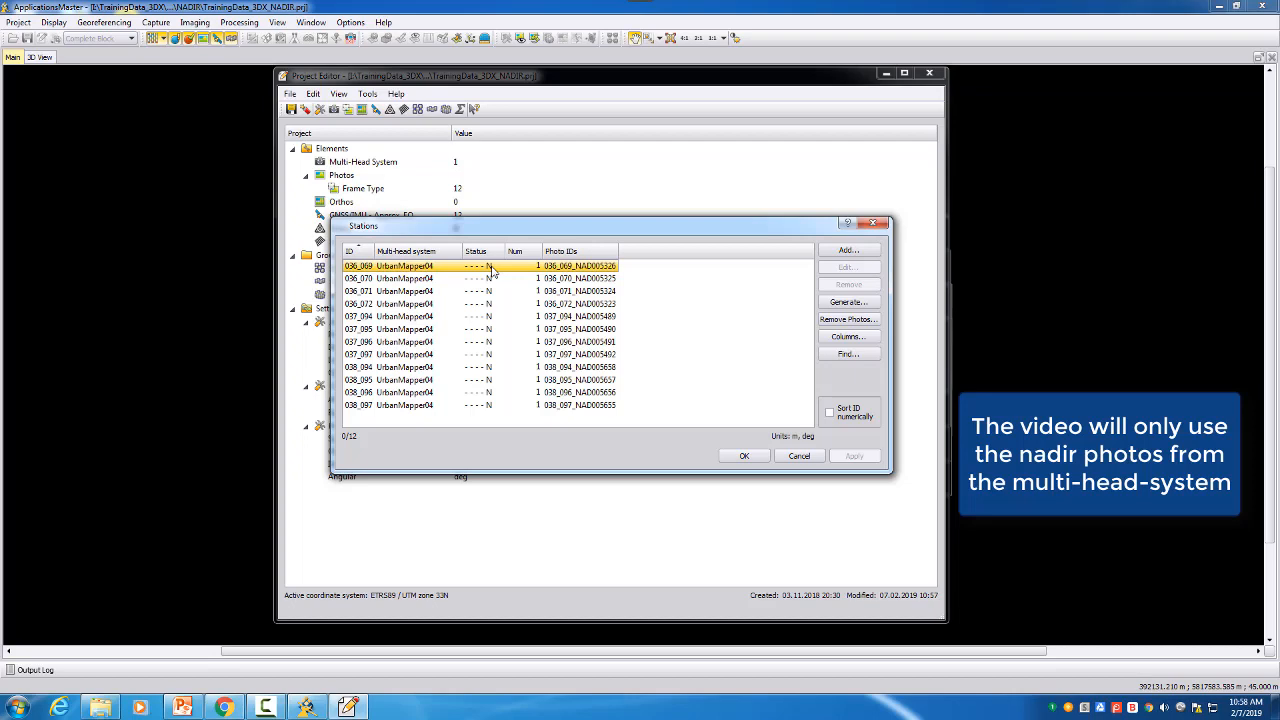
click(744, 456)
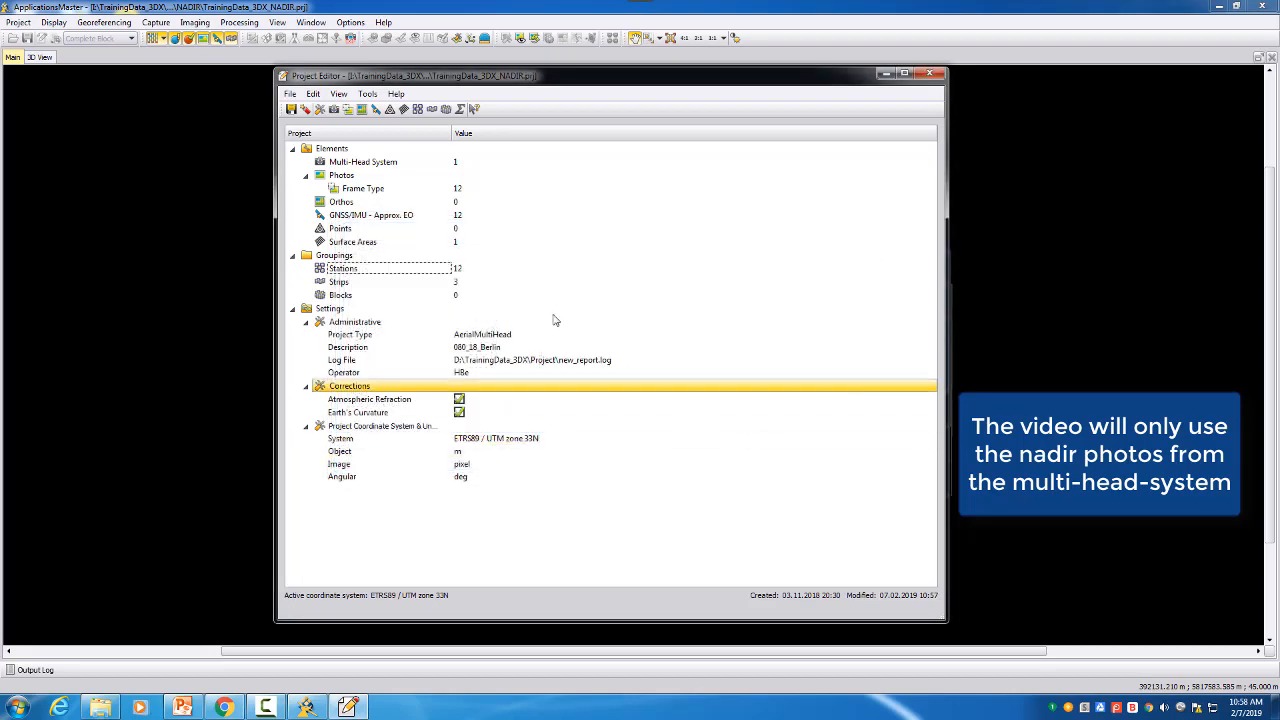
click(384, 284)
double_click(384, 287)
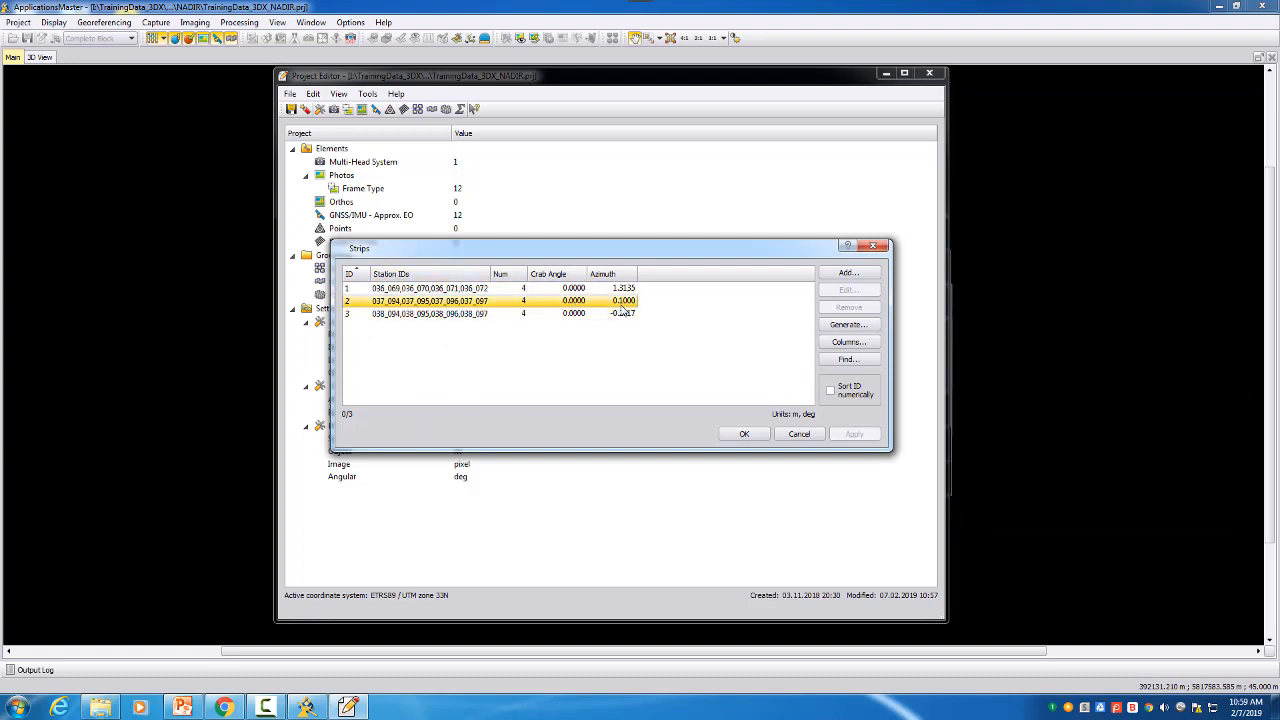
click(742, 433)
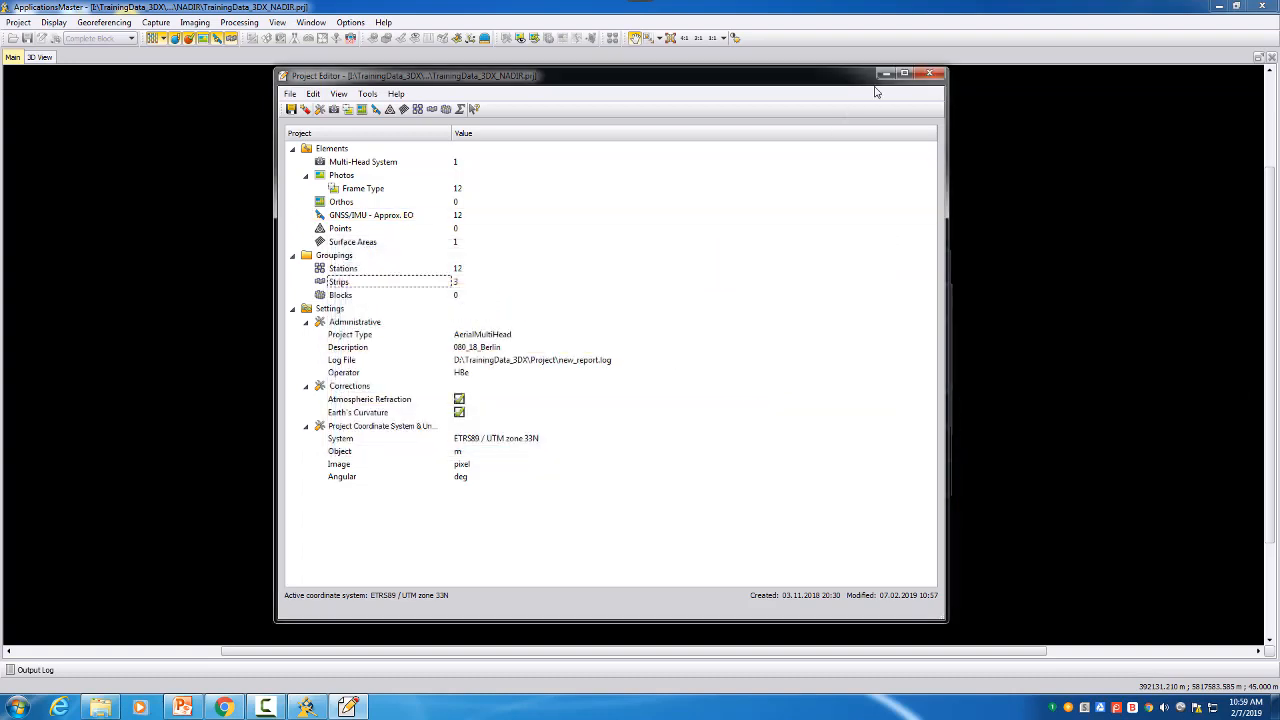
click(930, 76)
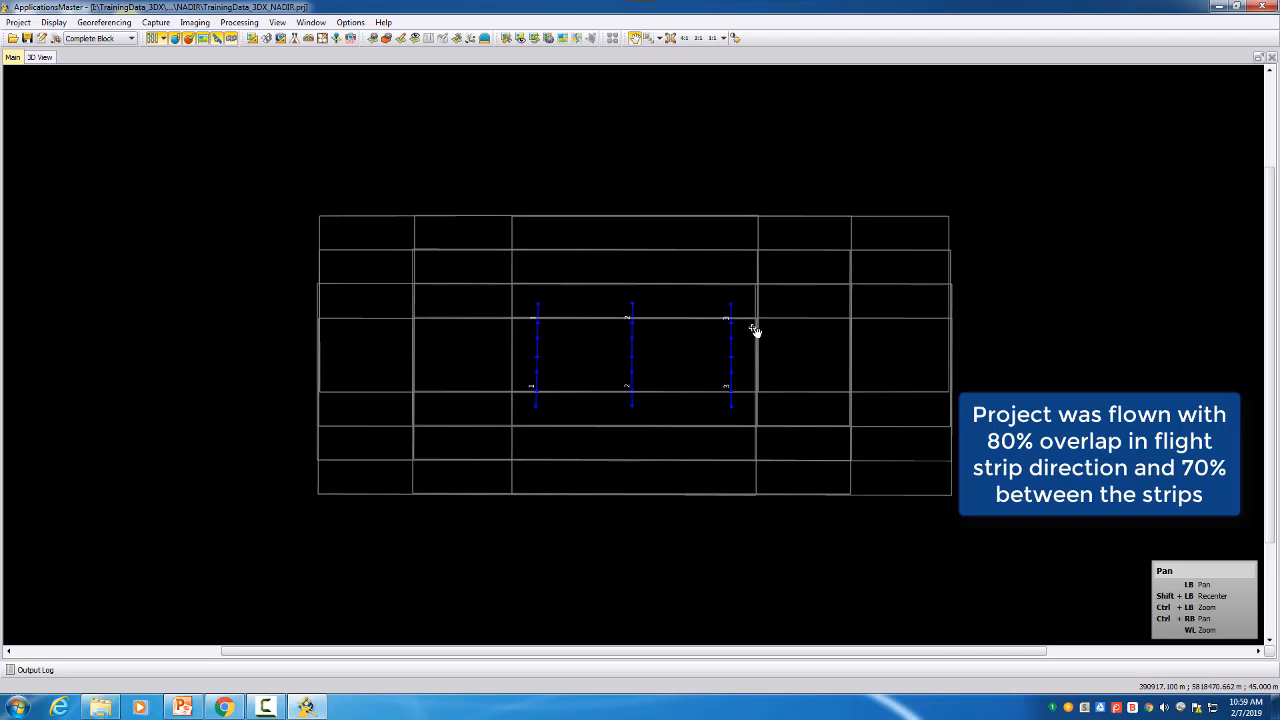
Step: Reopen the project editor and select all frame photos in a list enlarged to show their image file paths
click(40, 40)
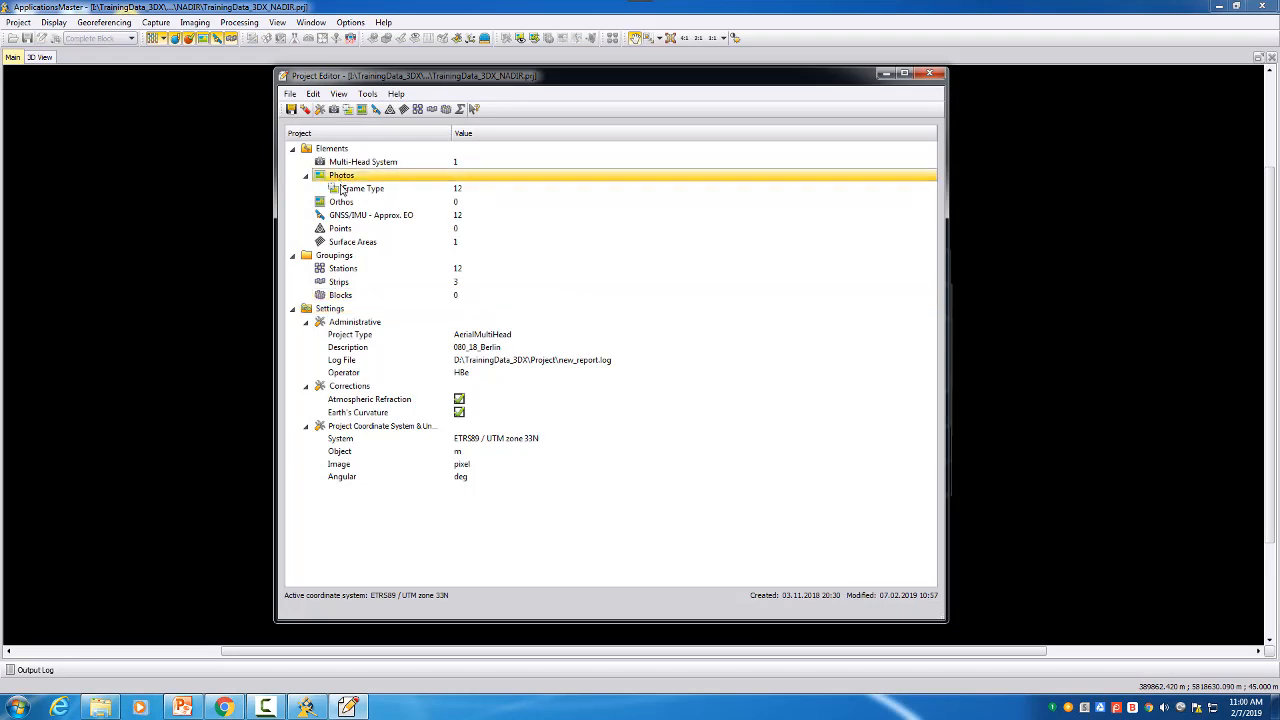
double_click(346, 188)
drag(560, 428, 775, 432)
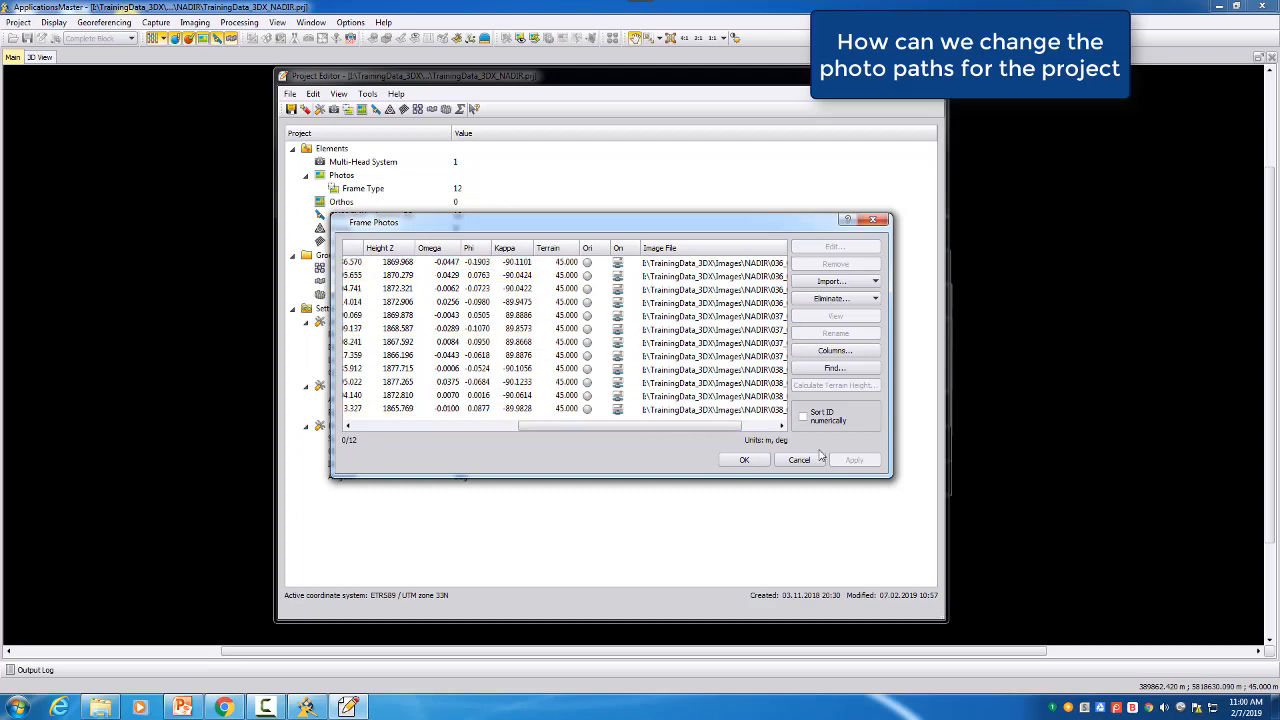
drag(890, 476, 1185, 540)
click(1015, 289)
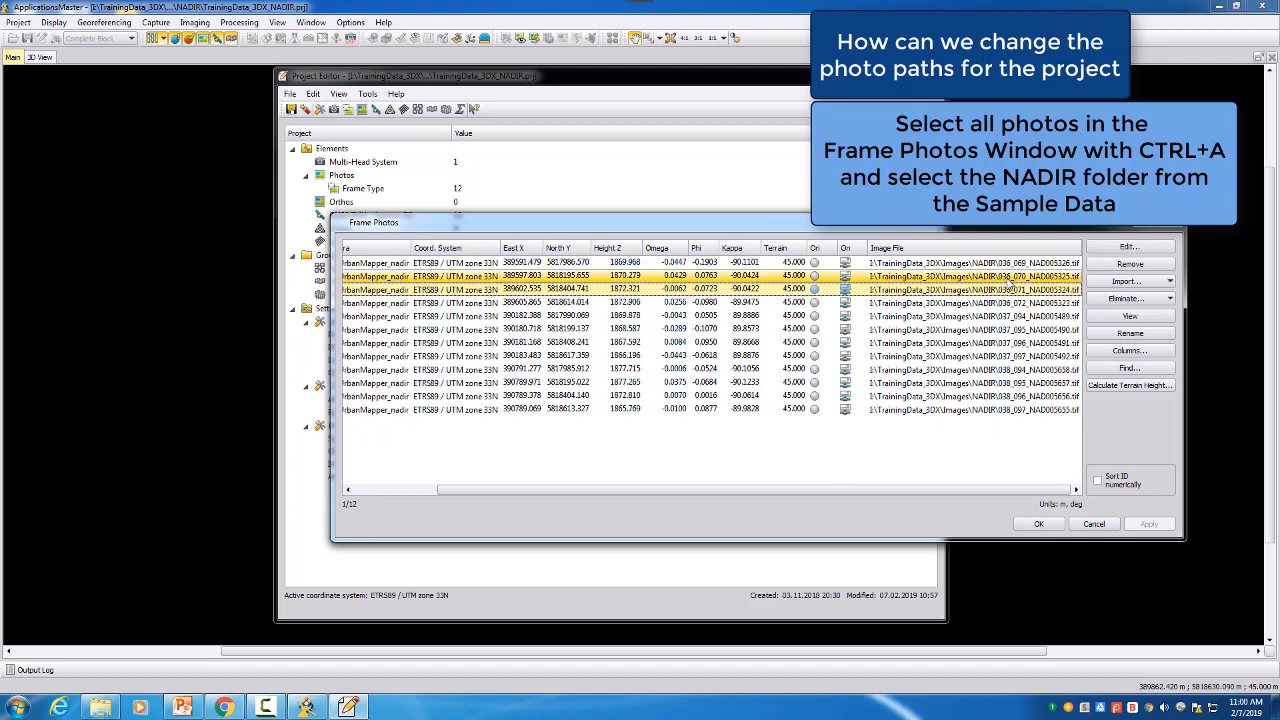
key(ctrl+a)
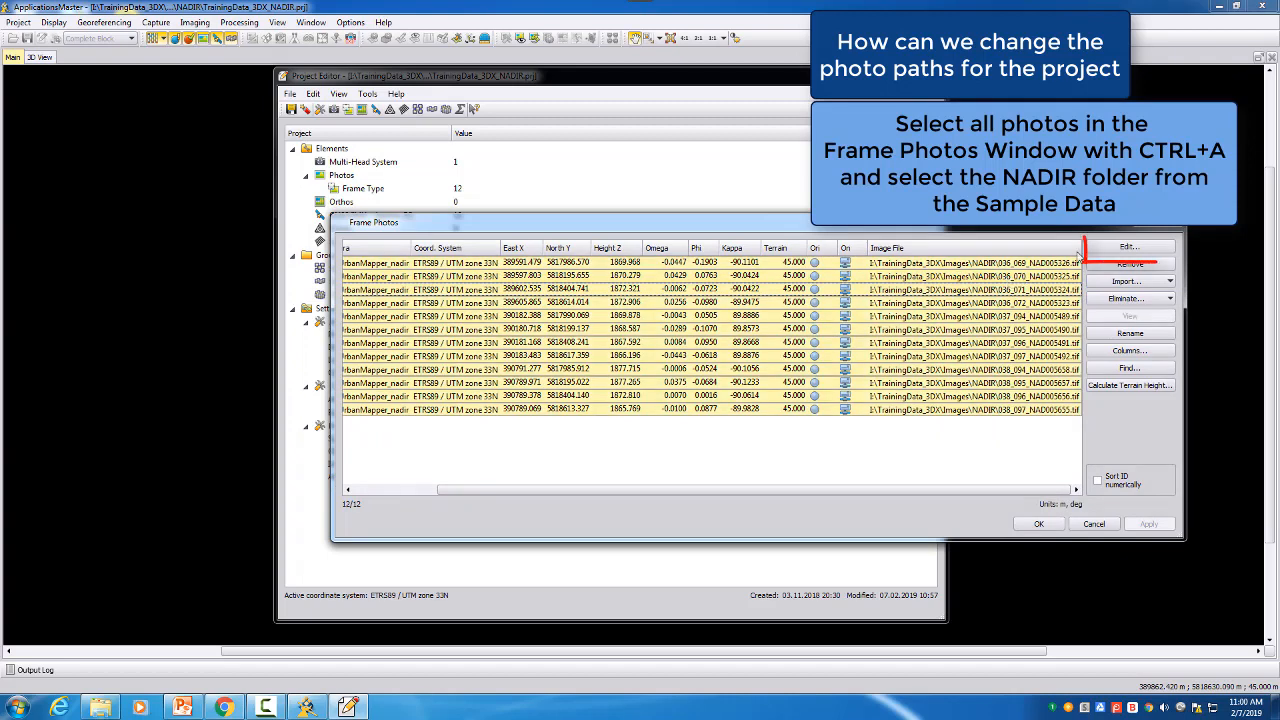
Step: Set the image path of all selected photos to the NADIR folder in TrainingData_3DX\Images
click(1110, 248)
click(659, 337)
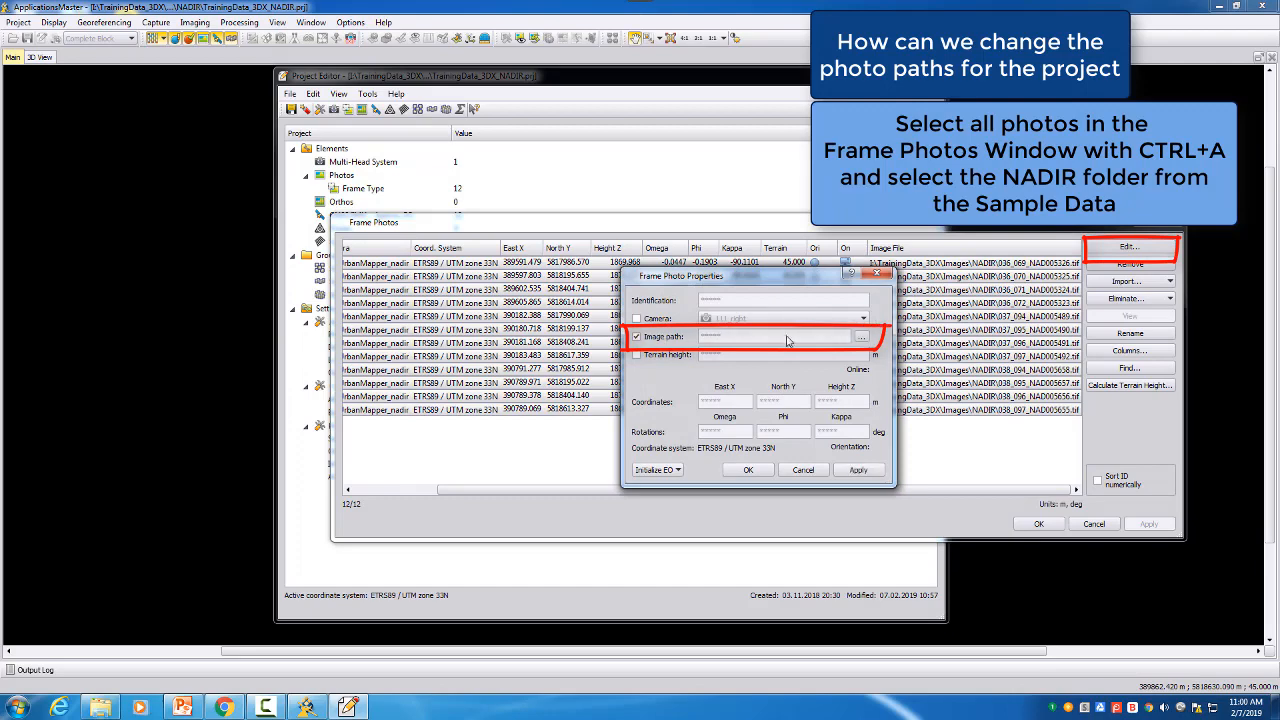
click(861, 338)
drag(867, 292, 776, 248)
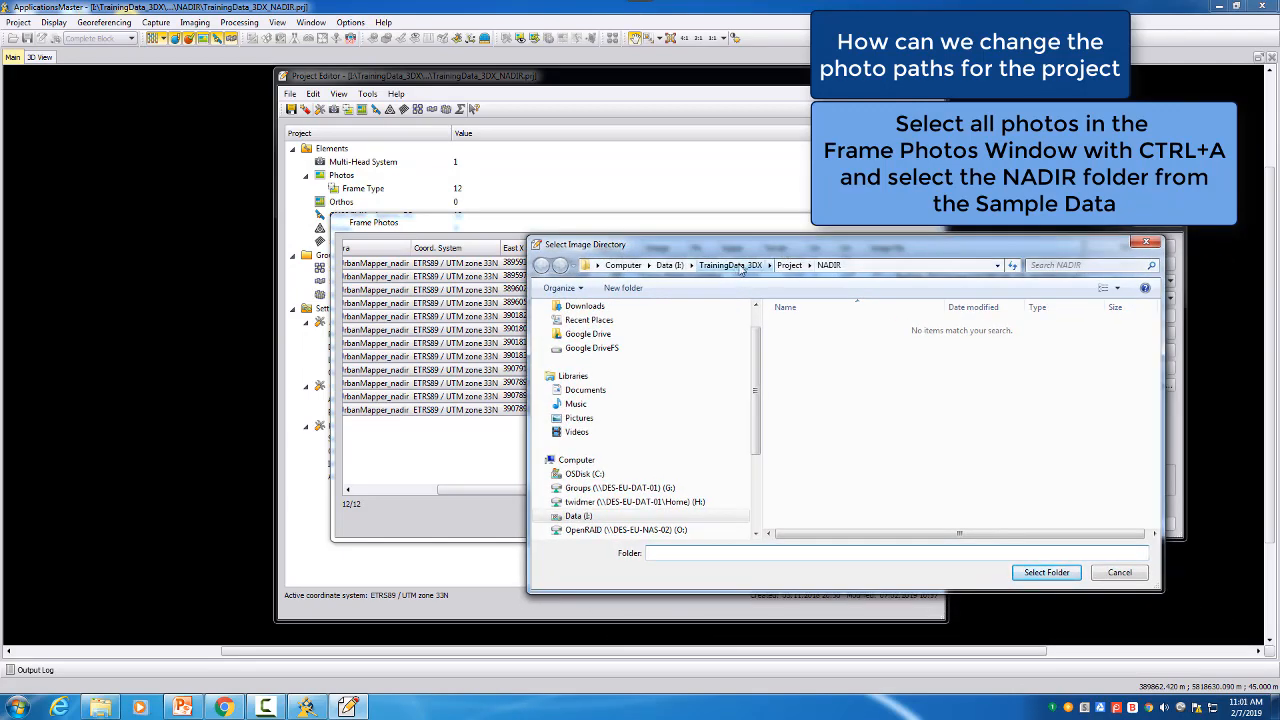
click(745, 268)
double_click(772, 327)
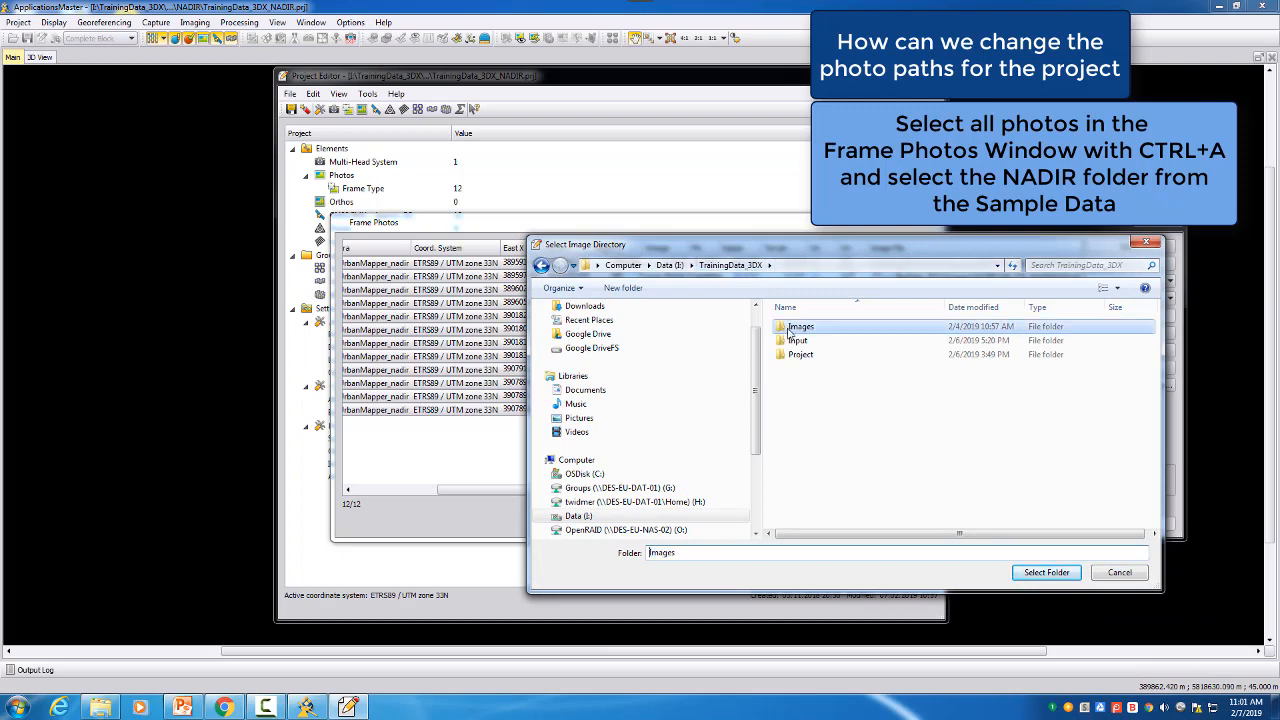
click(797, 329)
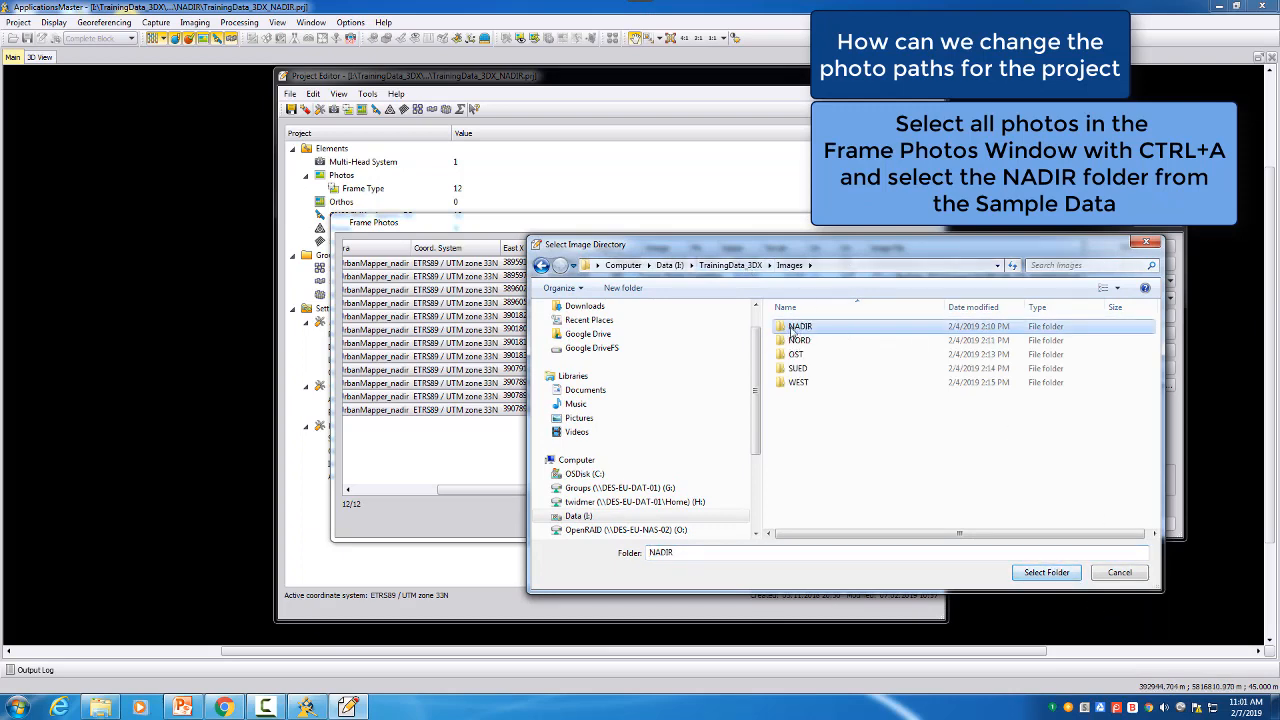
double_click(800, 327)
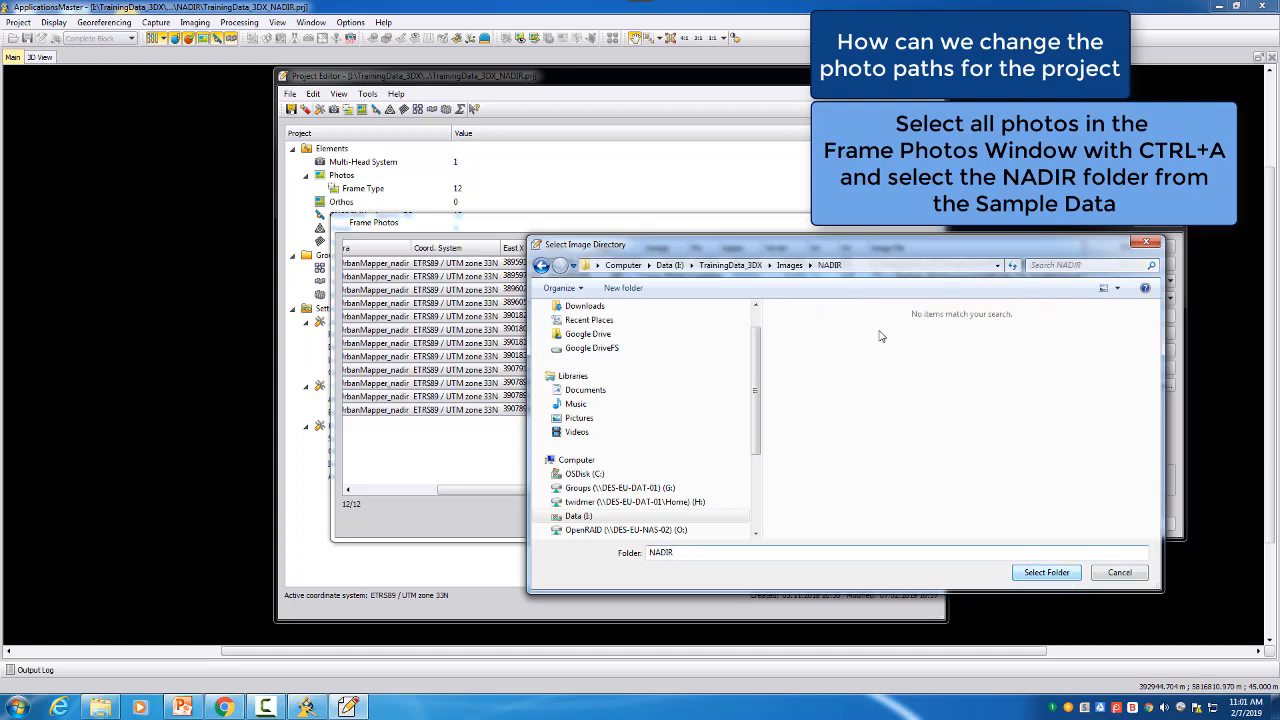
click(789, 265)
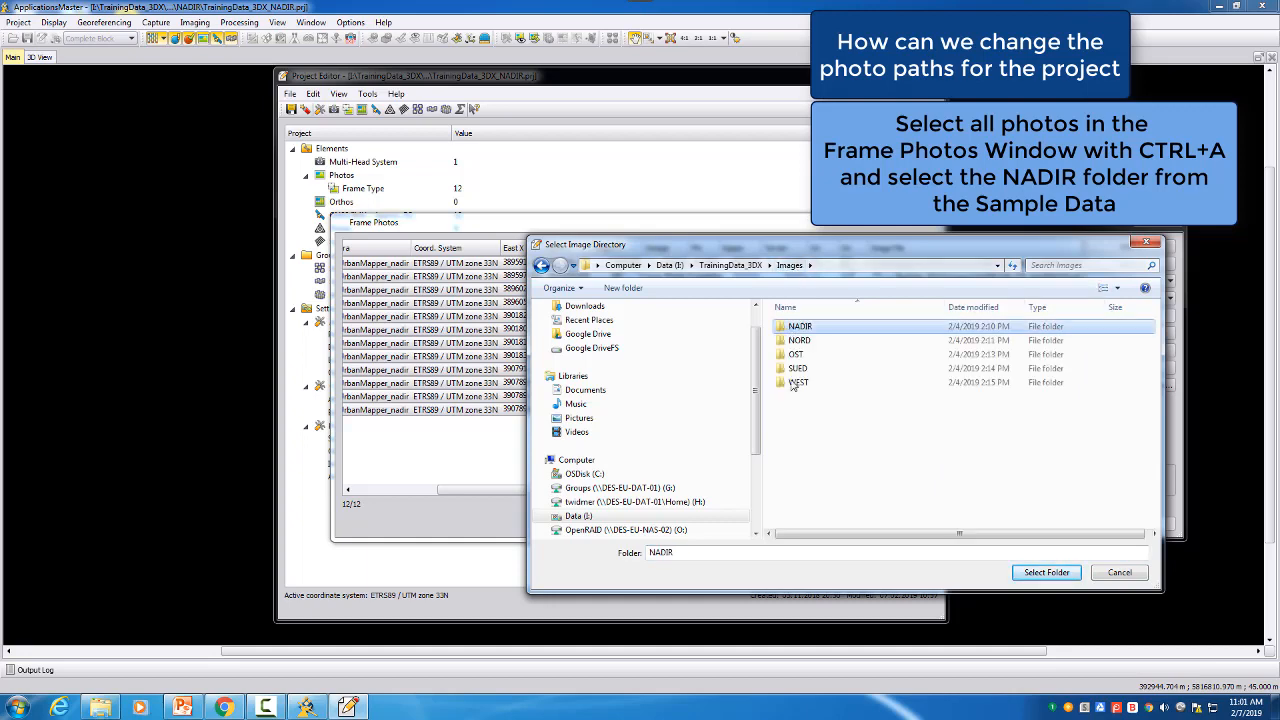
click(1046, 572)
click(748, 472)
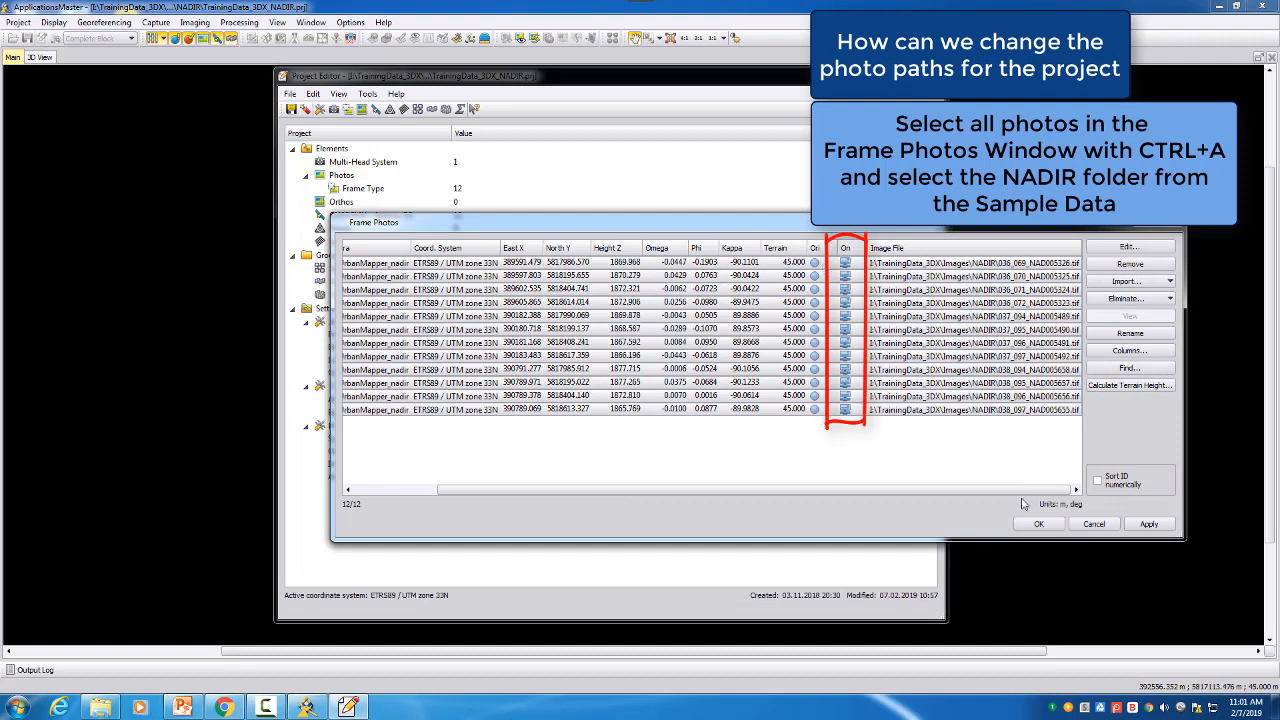
Step: Accept the frame photo changes, save the project and exit the project editor
click(1039, 524)
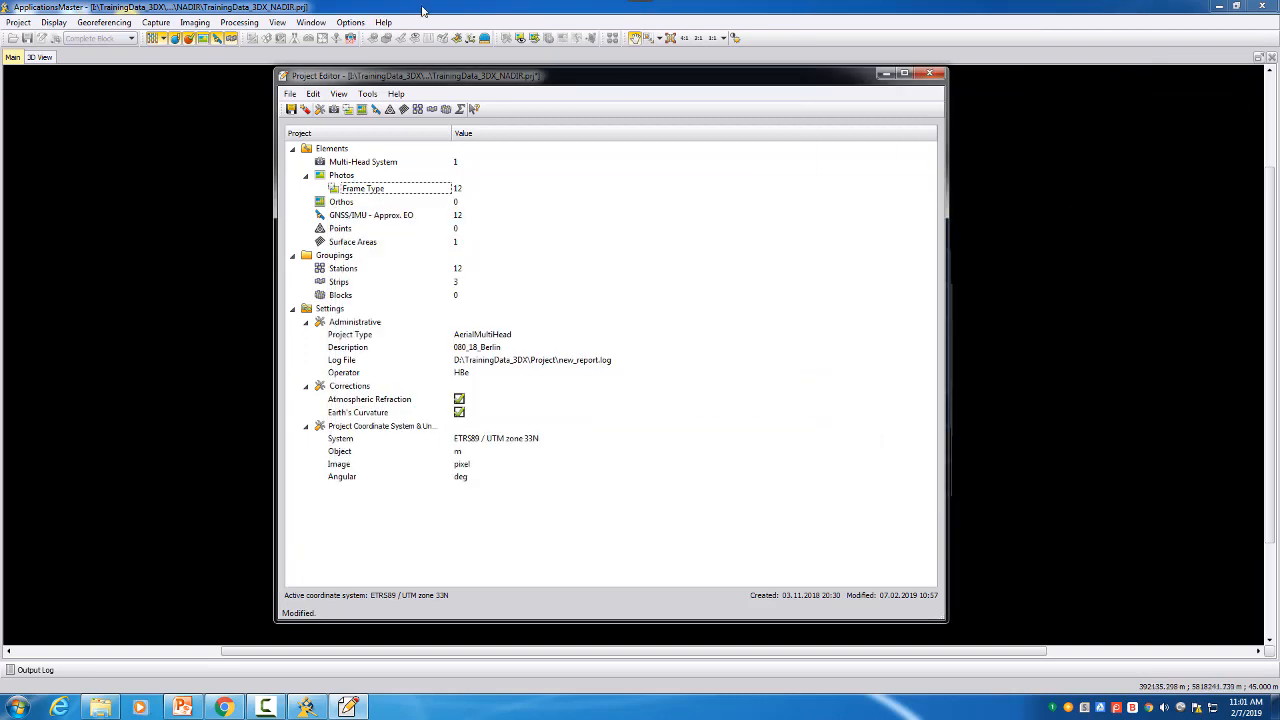
click(292, 109)
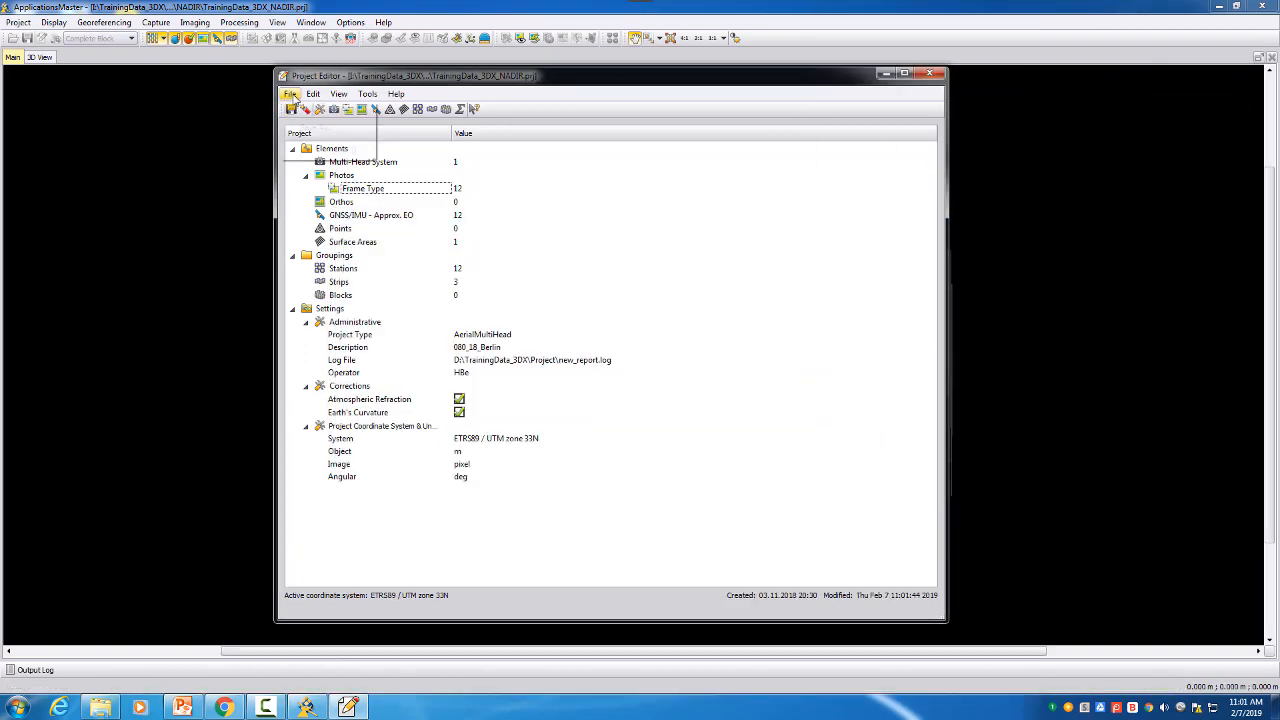
click(290, 93)
click(300, 151)
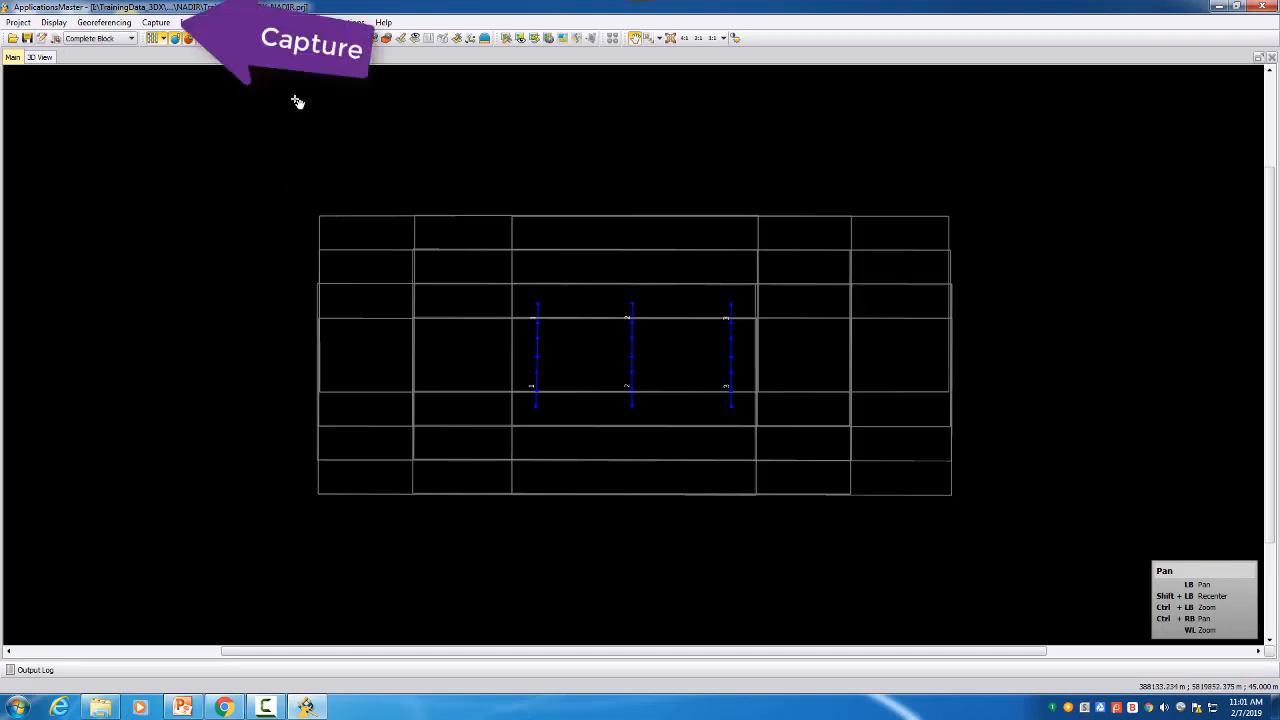
Step: Launch MATCH-3DX and remove the existing SGM_2.5D area from its processing list
click(157, 23)
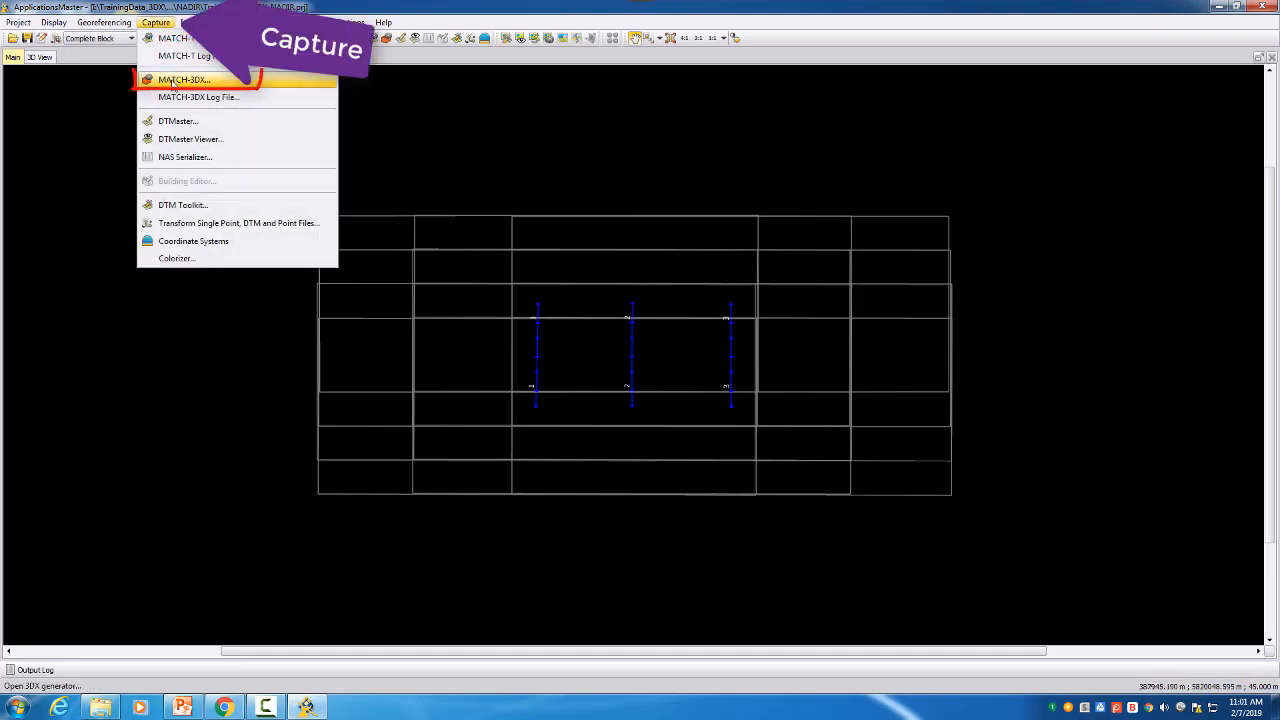
click(203, 84)
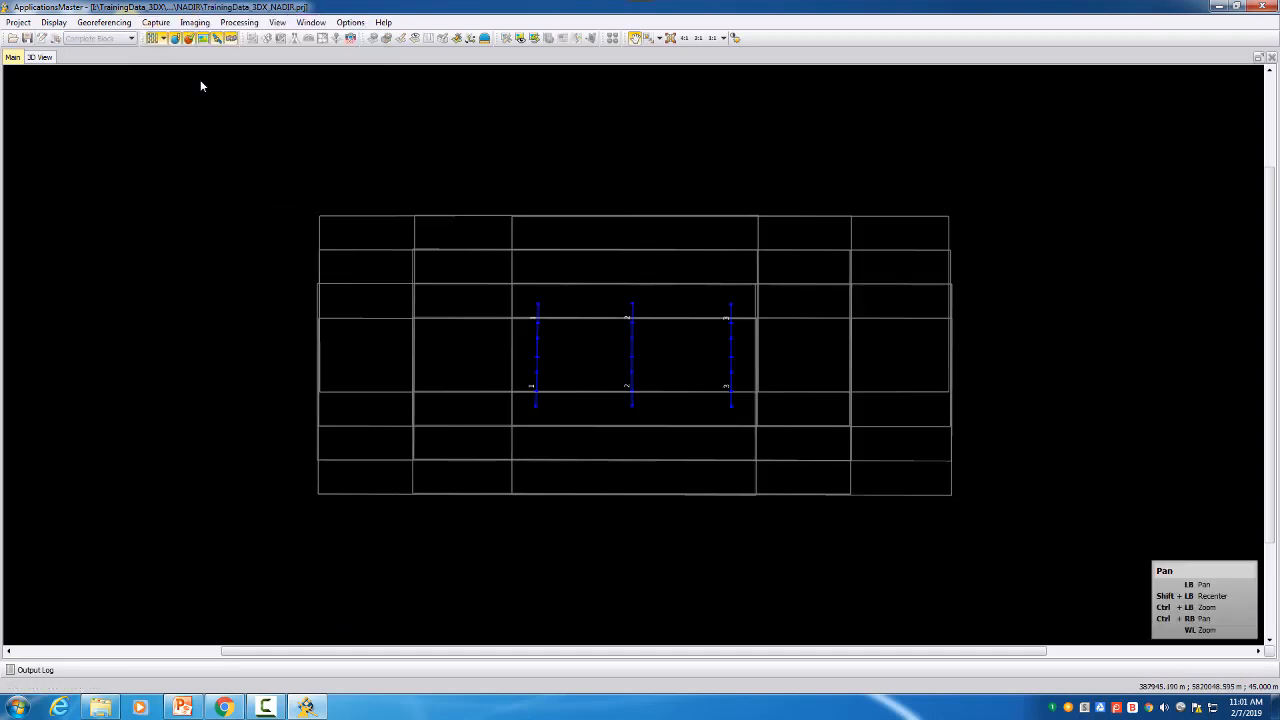
drag(557, 206, 563, 151)
click(583, 236)
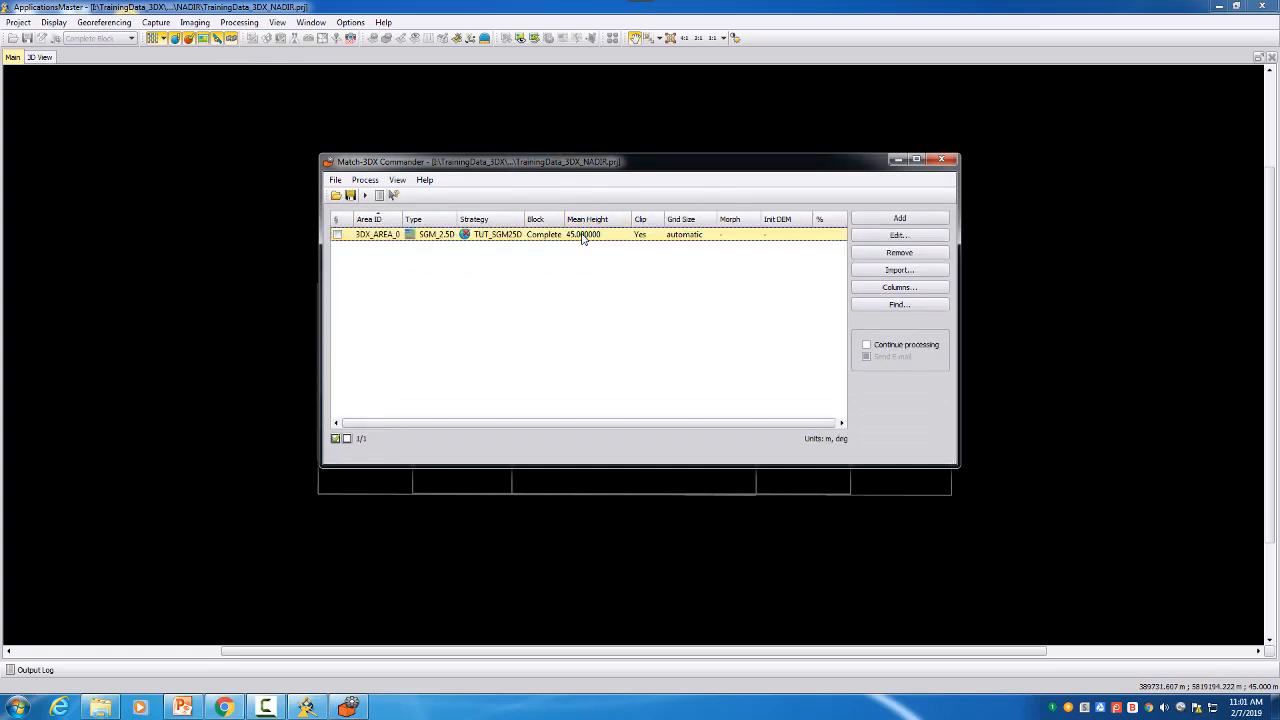
click(899, 252)
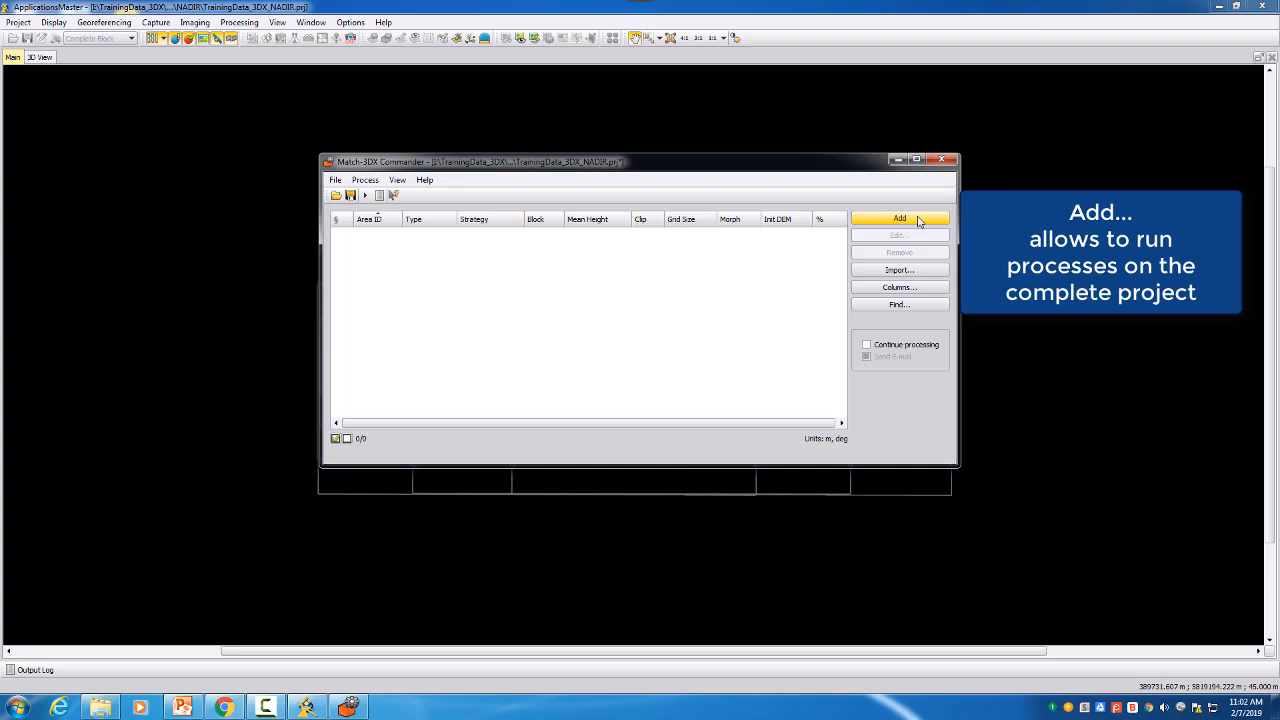
Step: Import the polygon from 3DX_AREA.dxf in TrainingData_3DX\Input as a new processing area
drag(820, 168, 1203, 419)
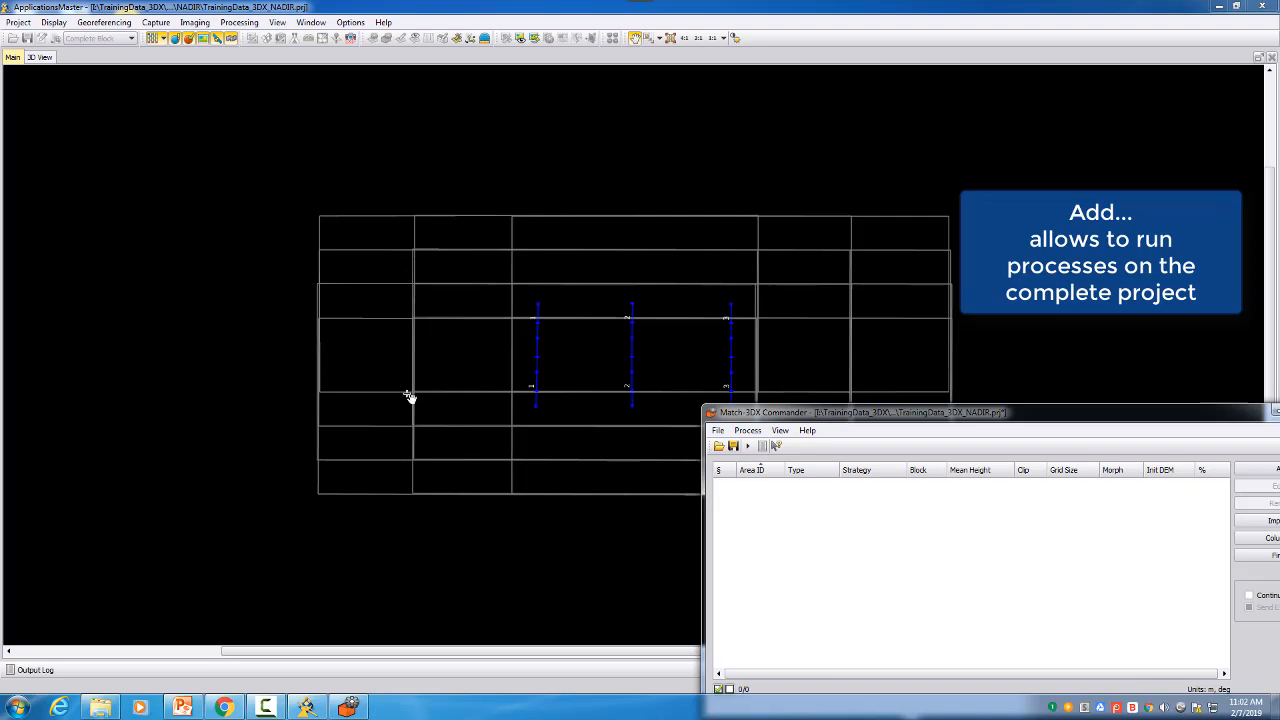
drag(950, 418, 845, 122)
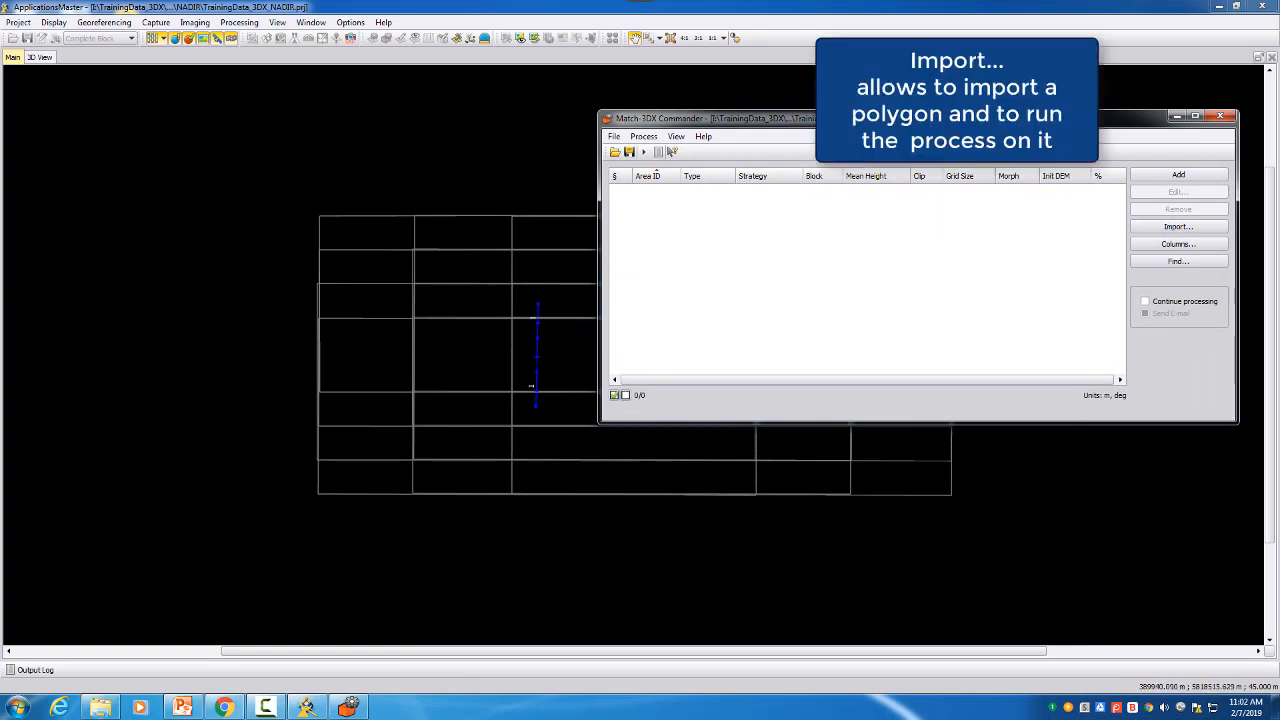
click(1172, 229)
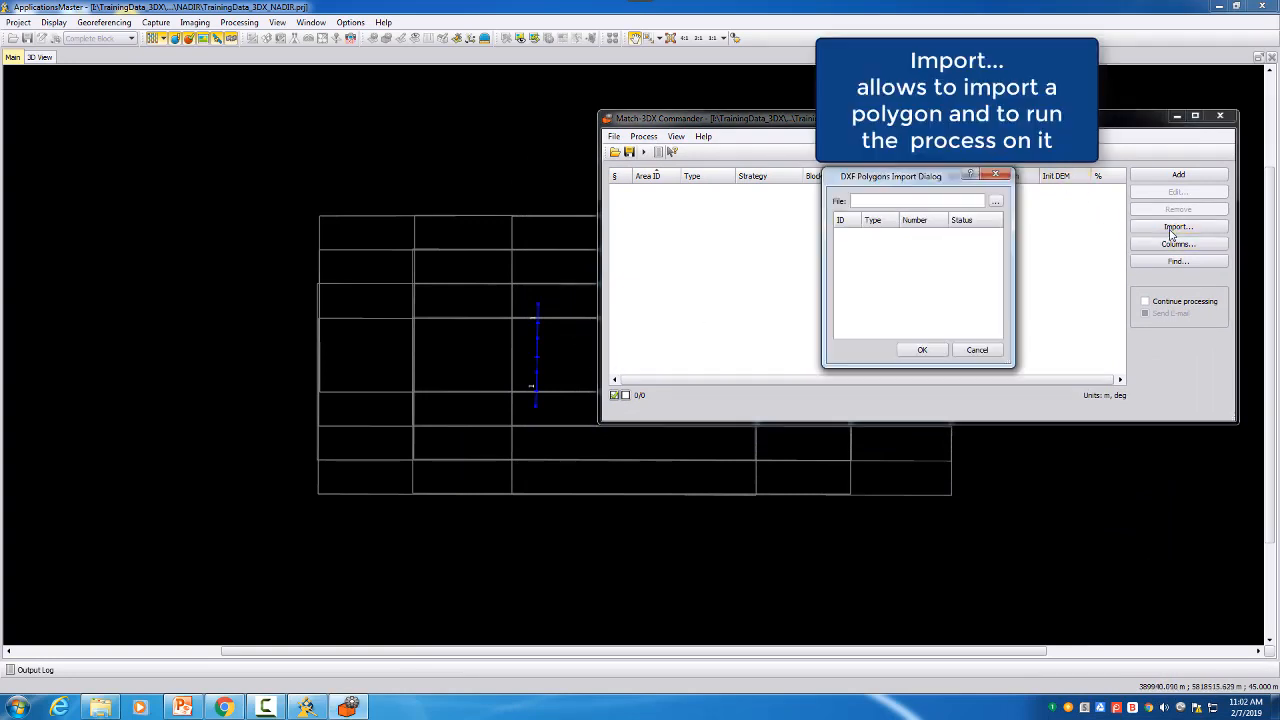
click(997, 203)
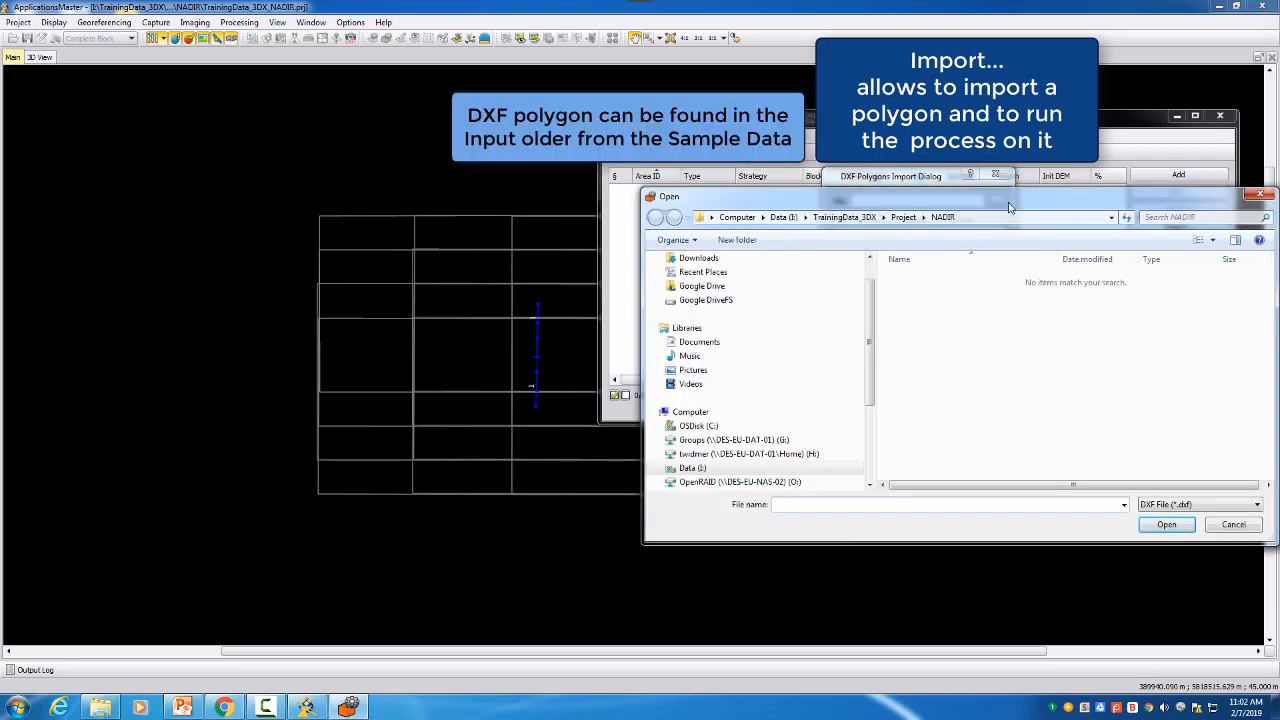
click(844, 217)
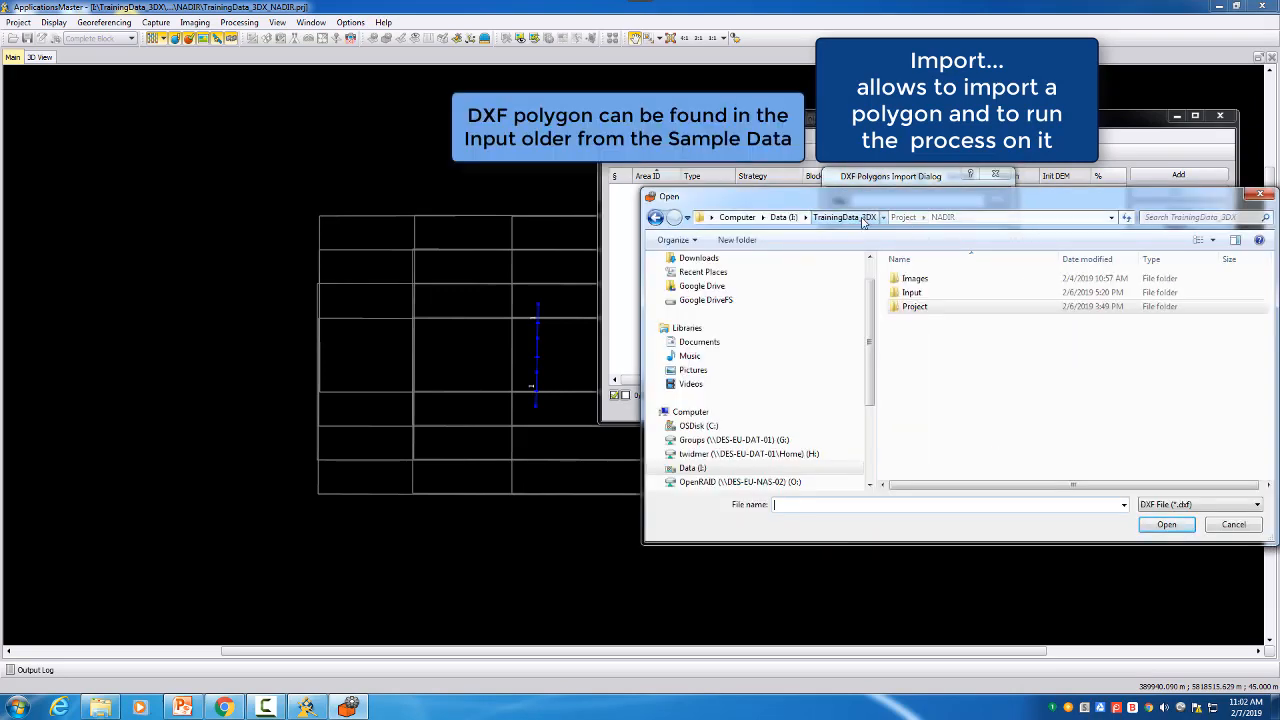
double_click(912, 292)
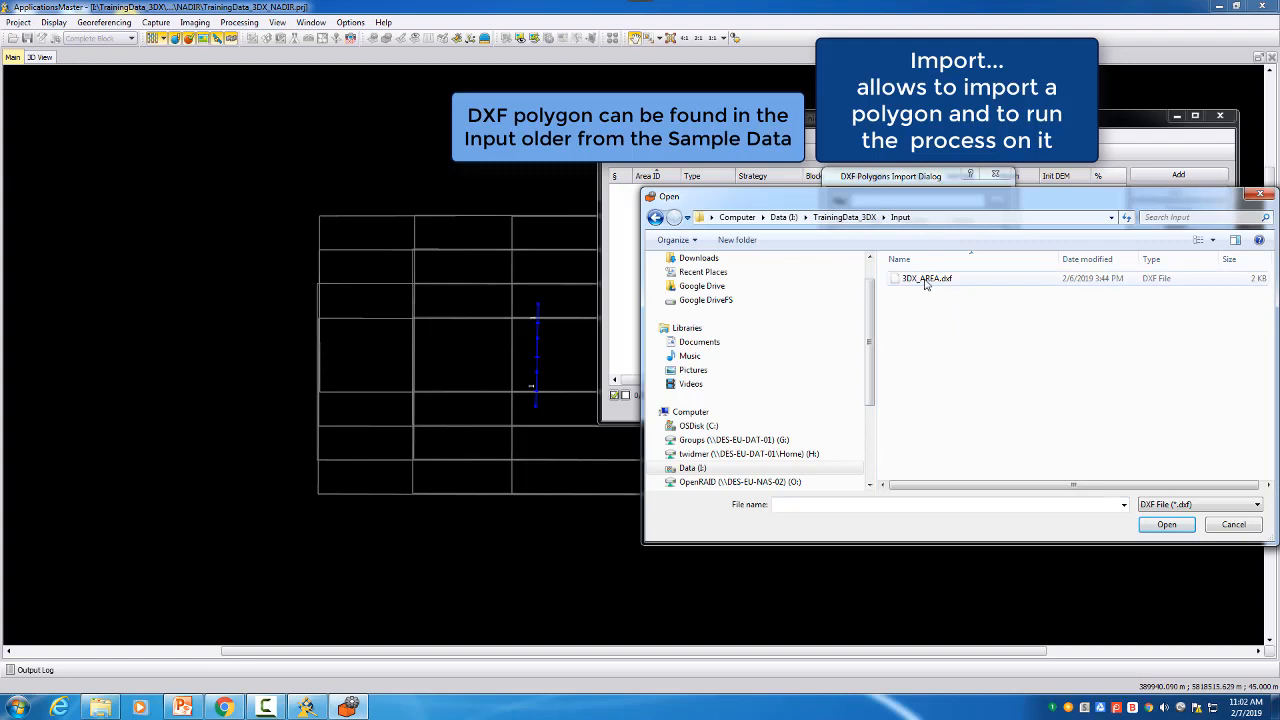
click(926, 282)
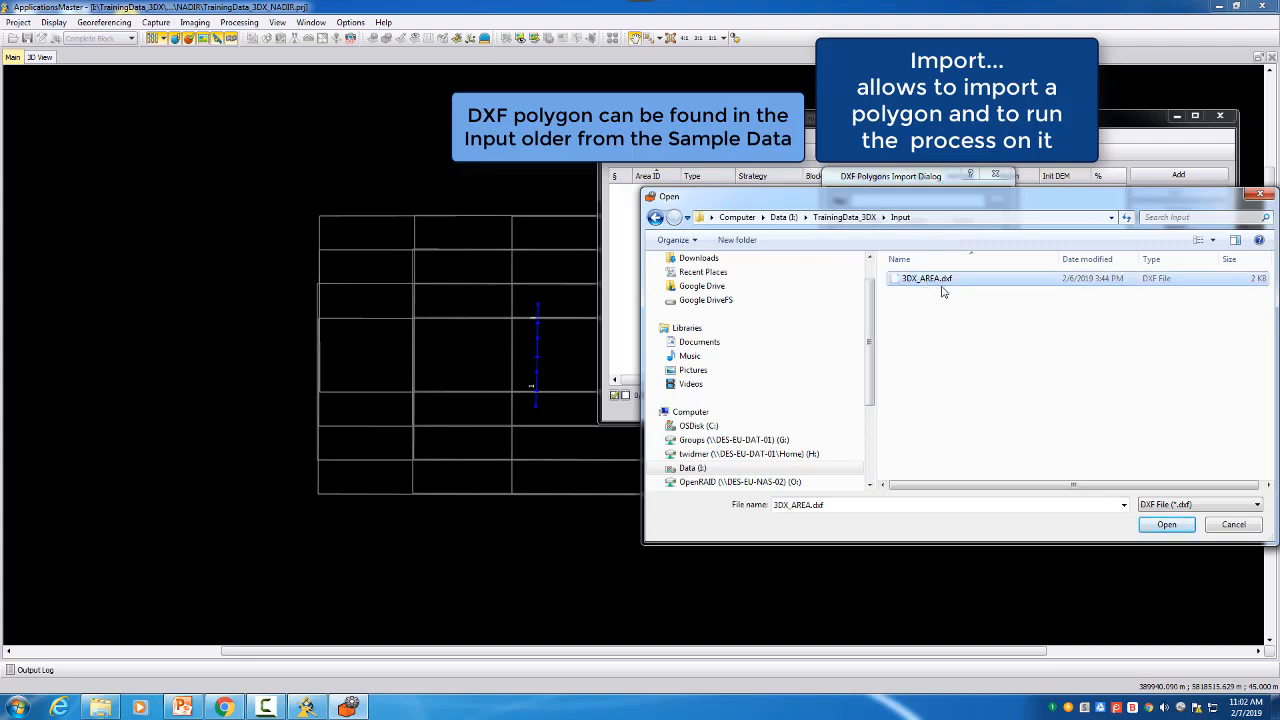
click(1168, 525)
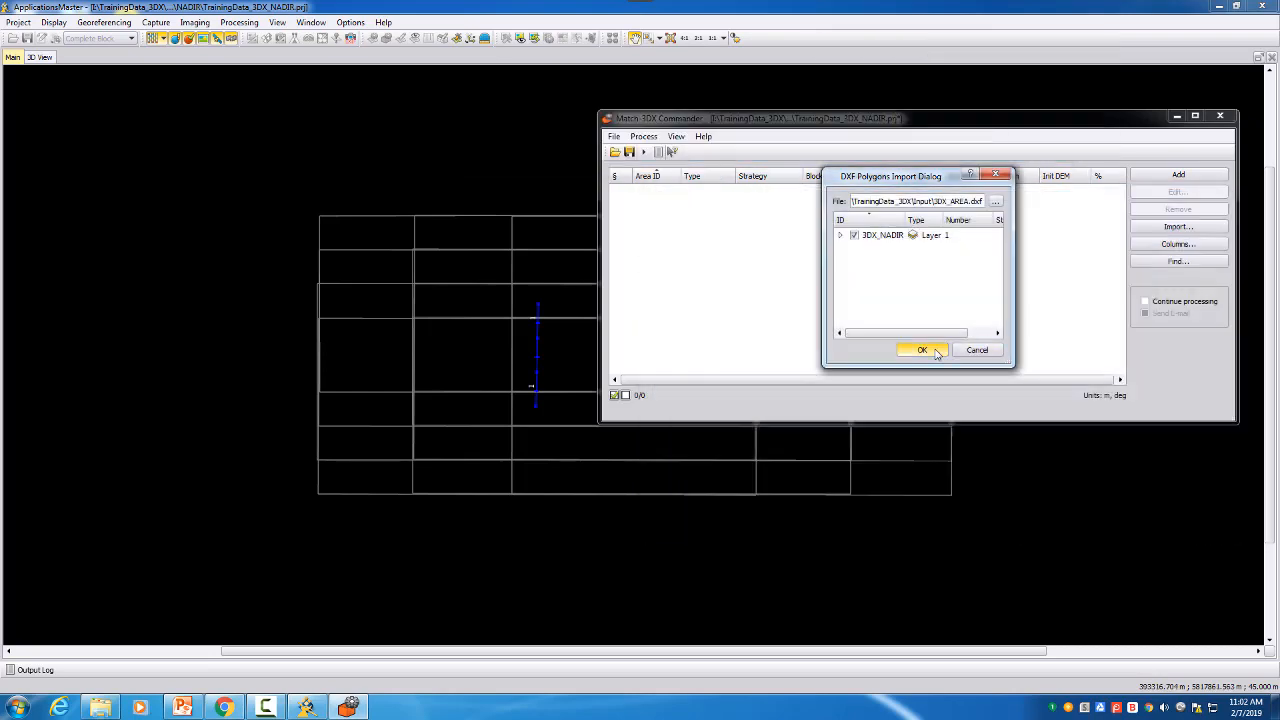
click(922, 350)
drag(955, 118, 572, 251)
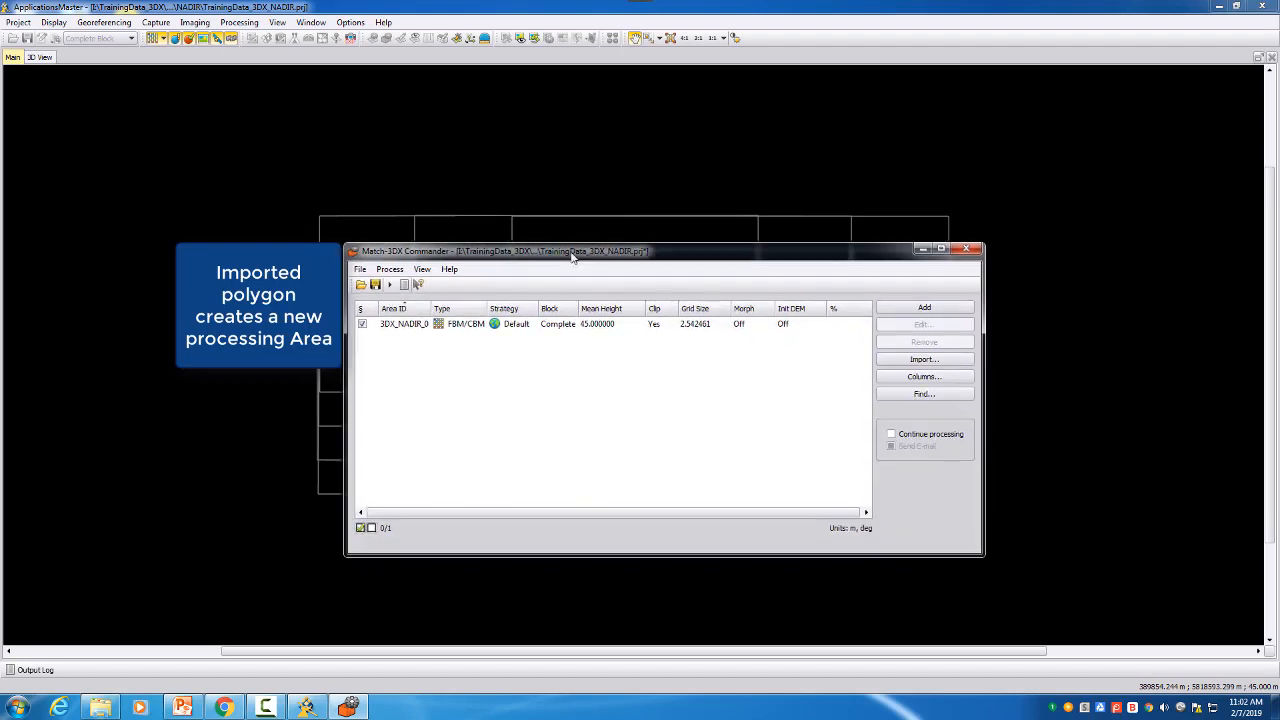
Step: Open the parameter settings of the imported area and set its type to SGM_2.5D
click(562, 330)
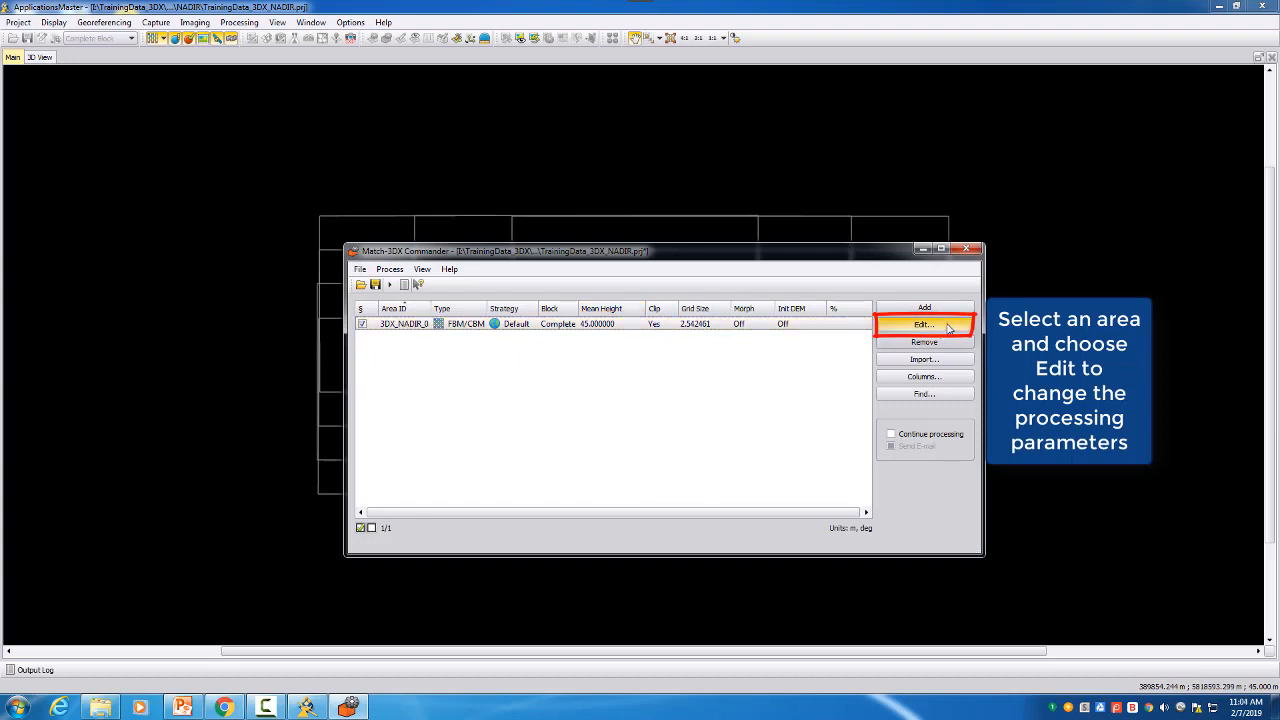
click(948, 326)
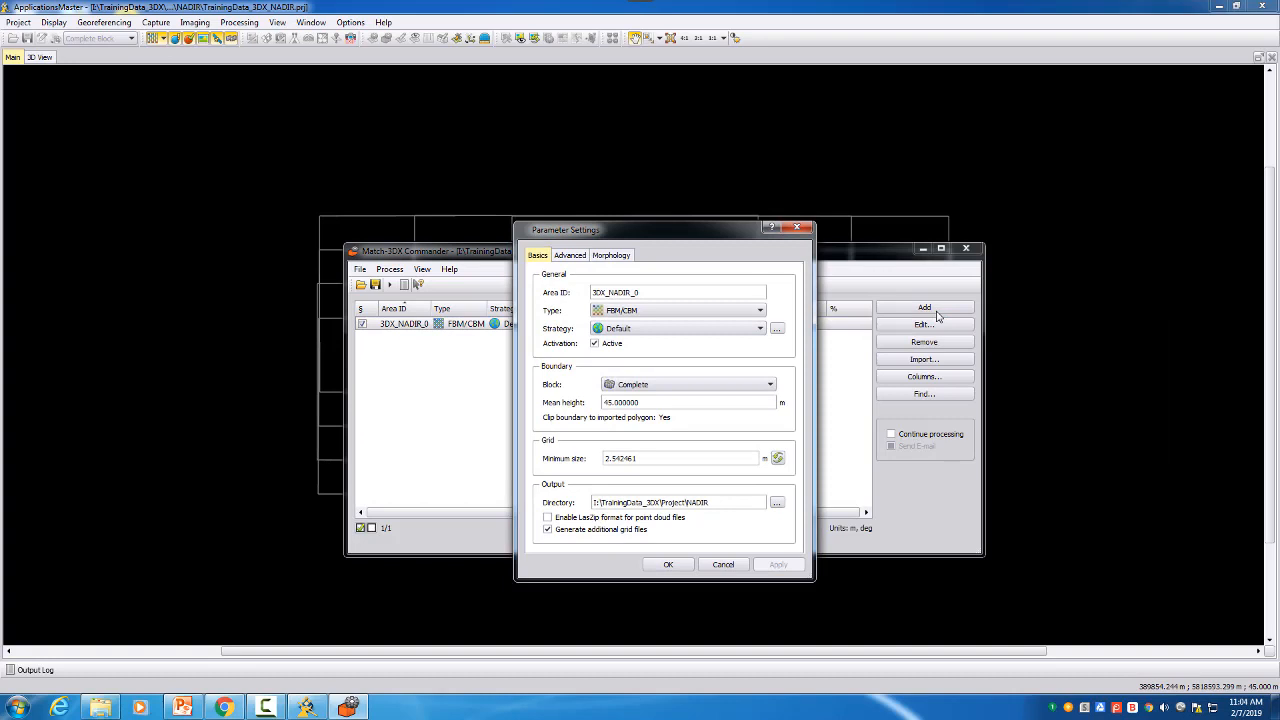
click(760, 311)
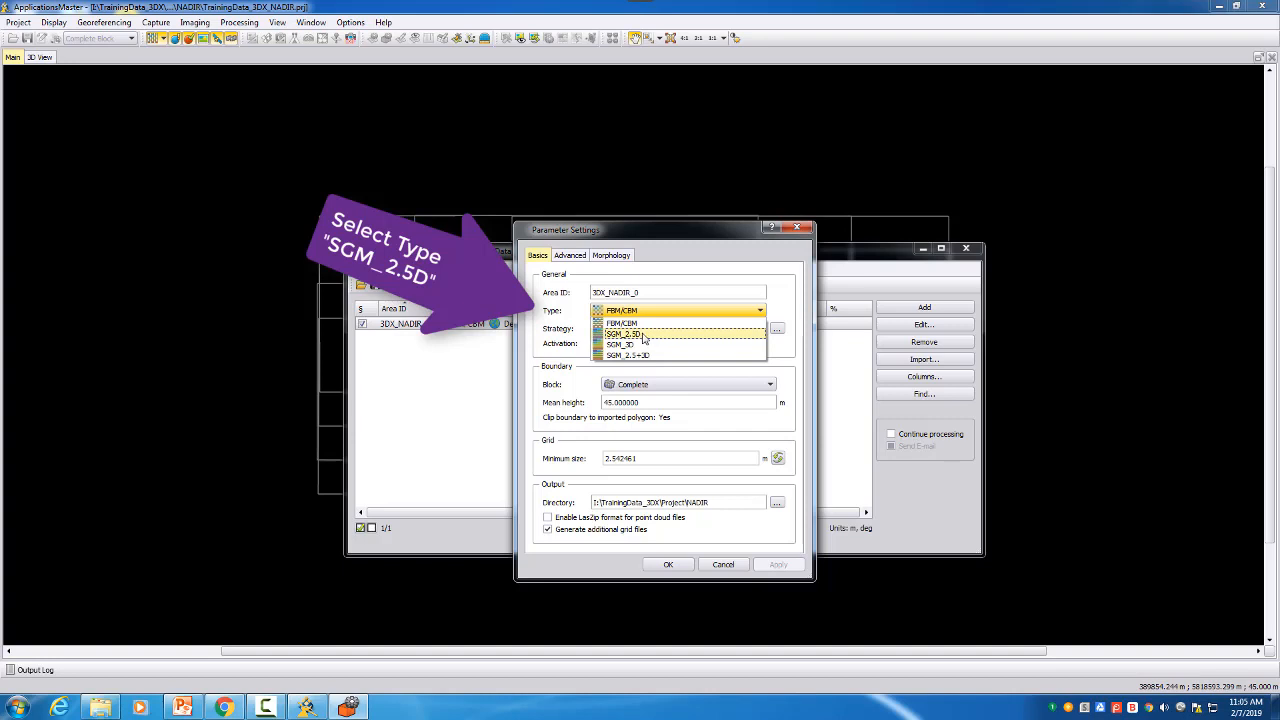
click(643, 335)
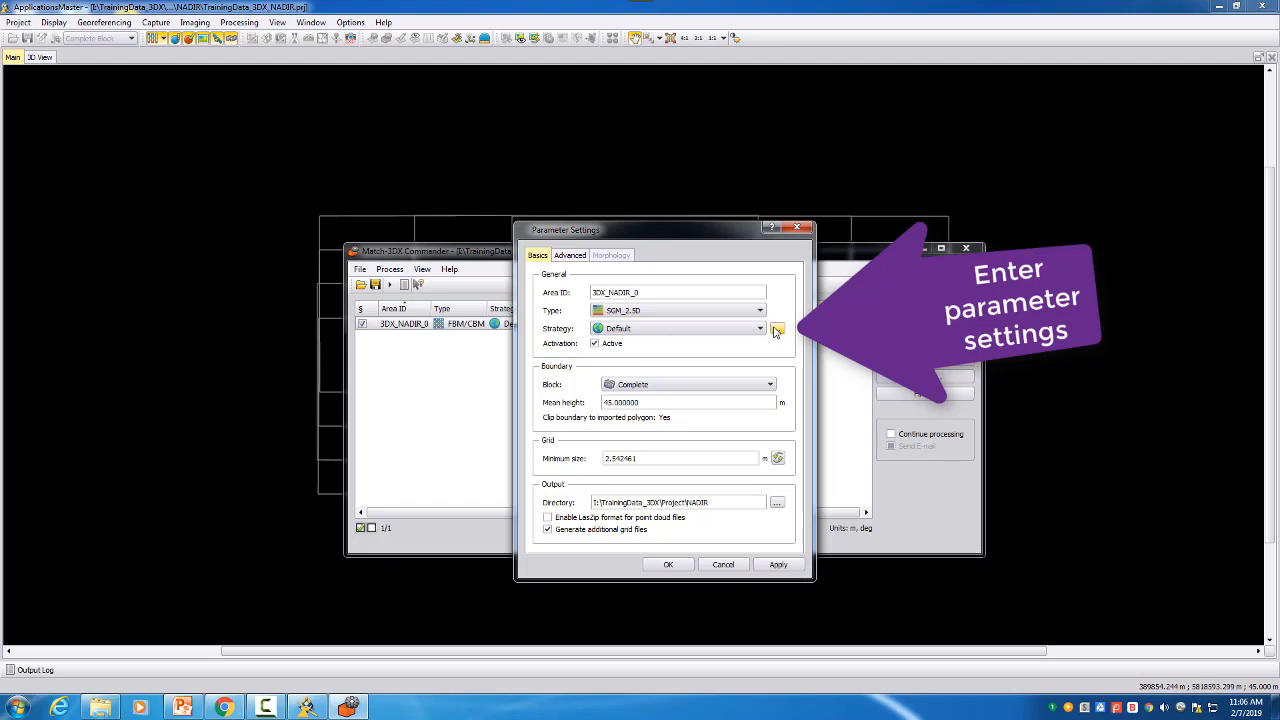
Step: Create a new surface generation strategy named SGM_25D_NADIR_80-70 for the area
click(777, 329)
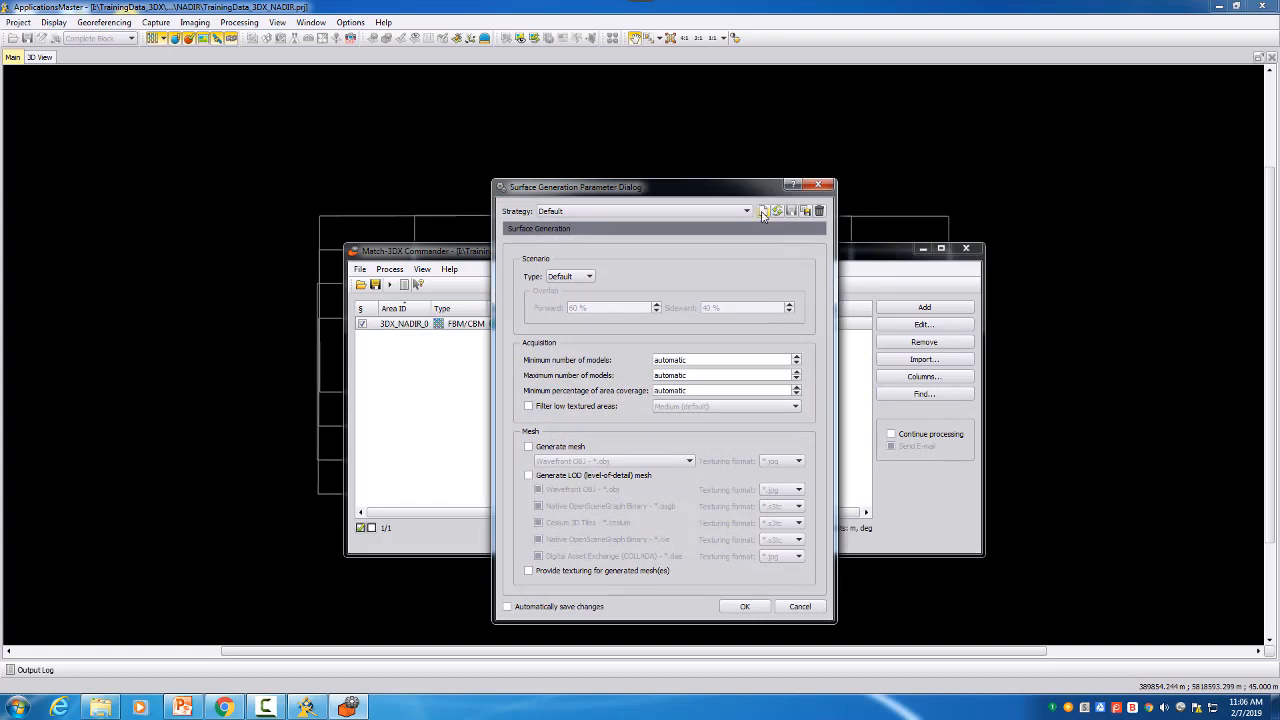
click(762, 212)
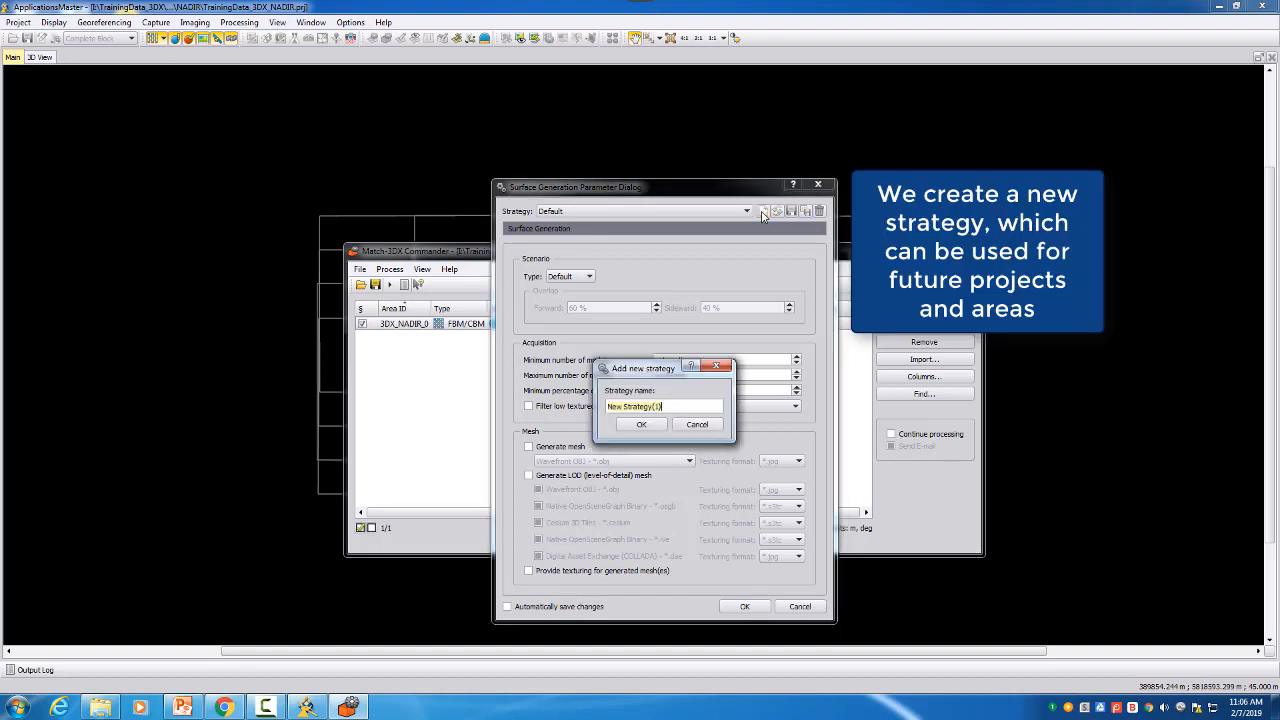
text(SGM_2.5D_NADIR)
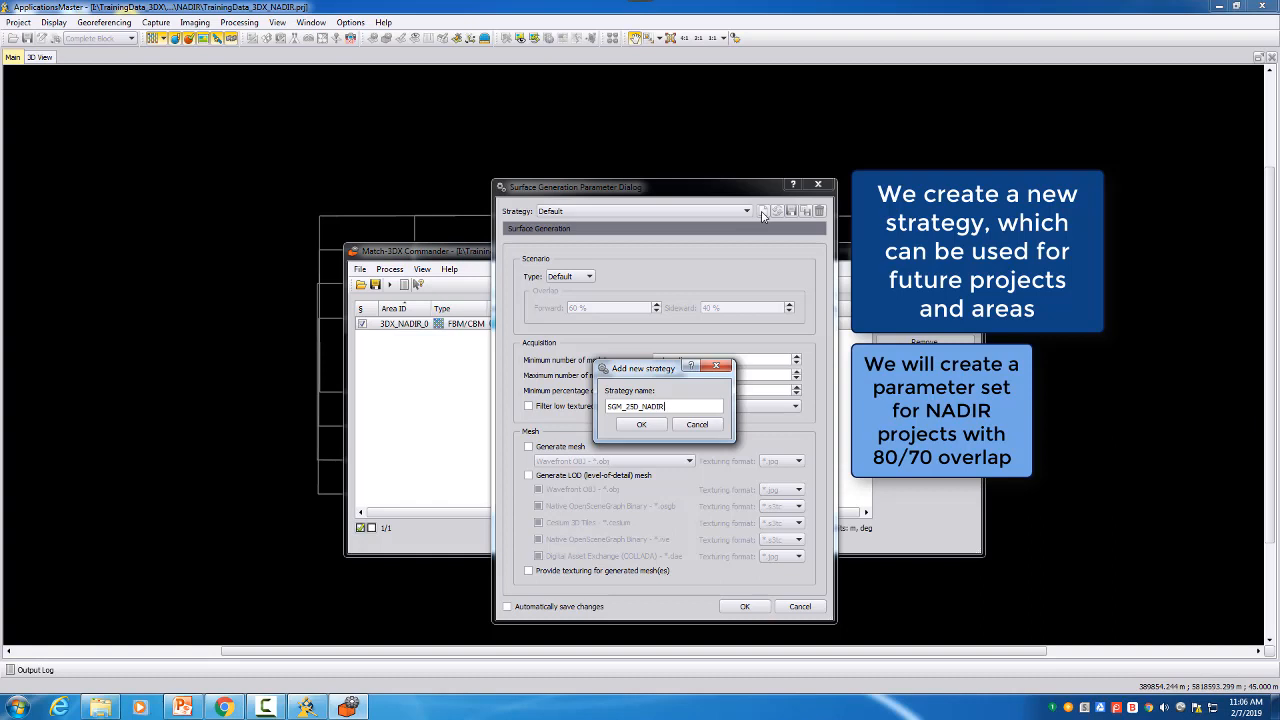
text(_80-70)
click(659, 425)
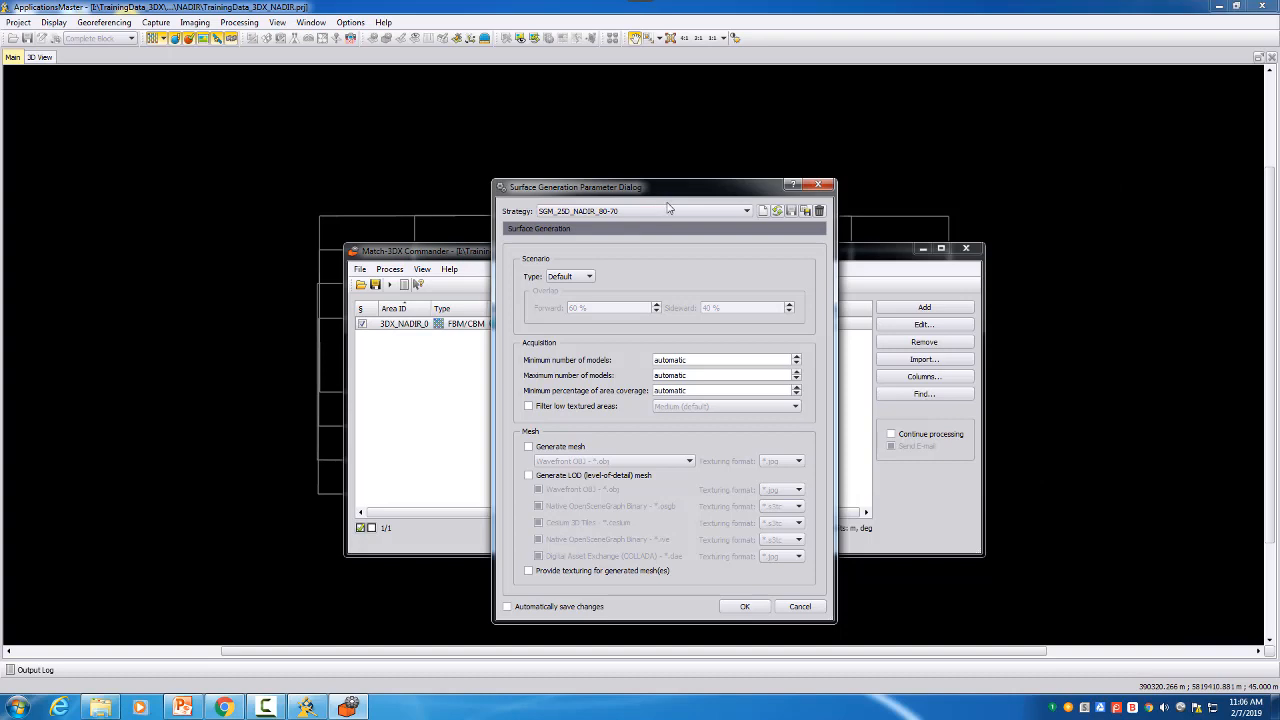
Step: Set the strategy's scenario type to Aerial with 80 % forward and 70 % sideward overlap
click(589, 278)
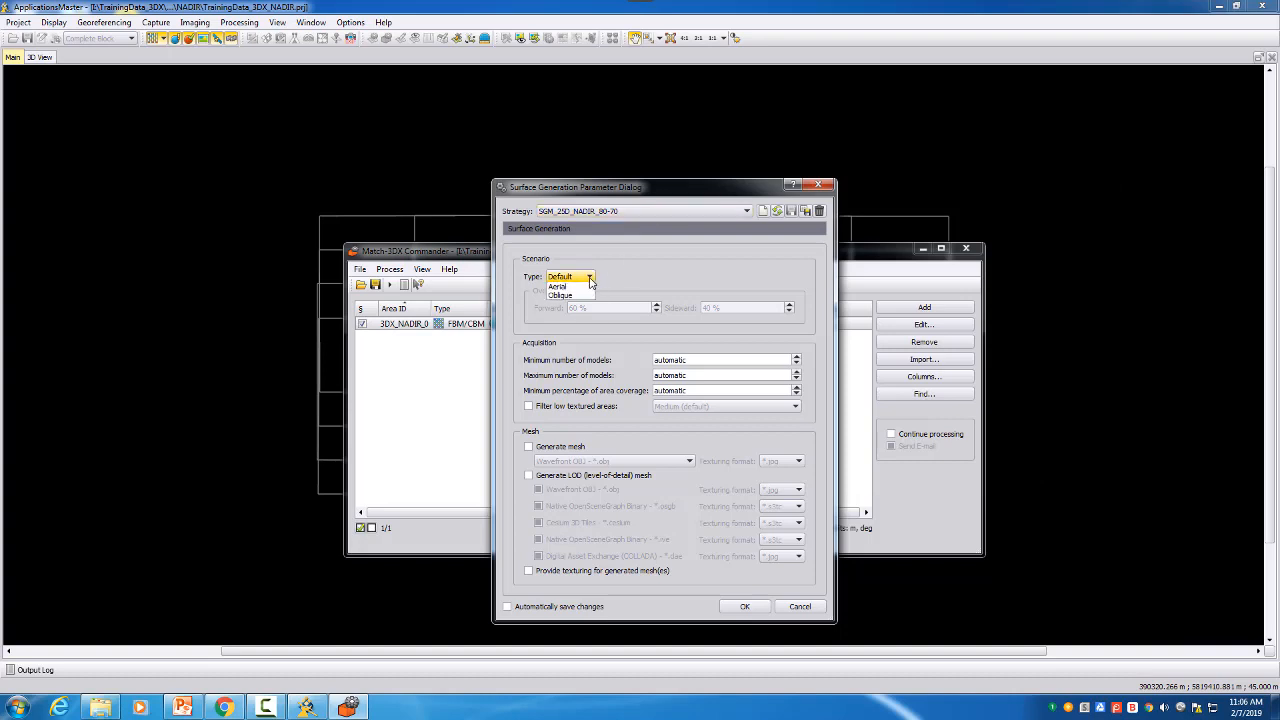
click(574, 297)
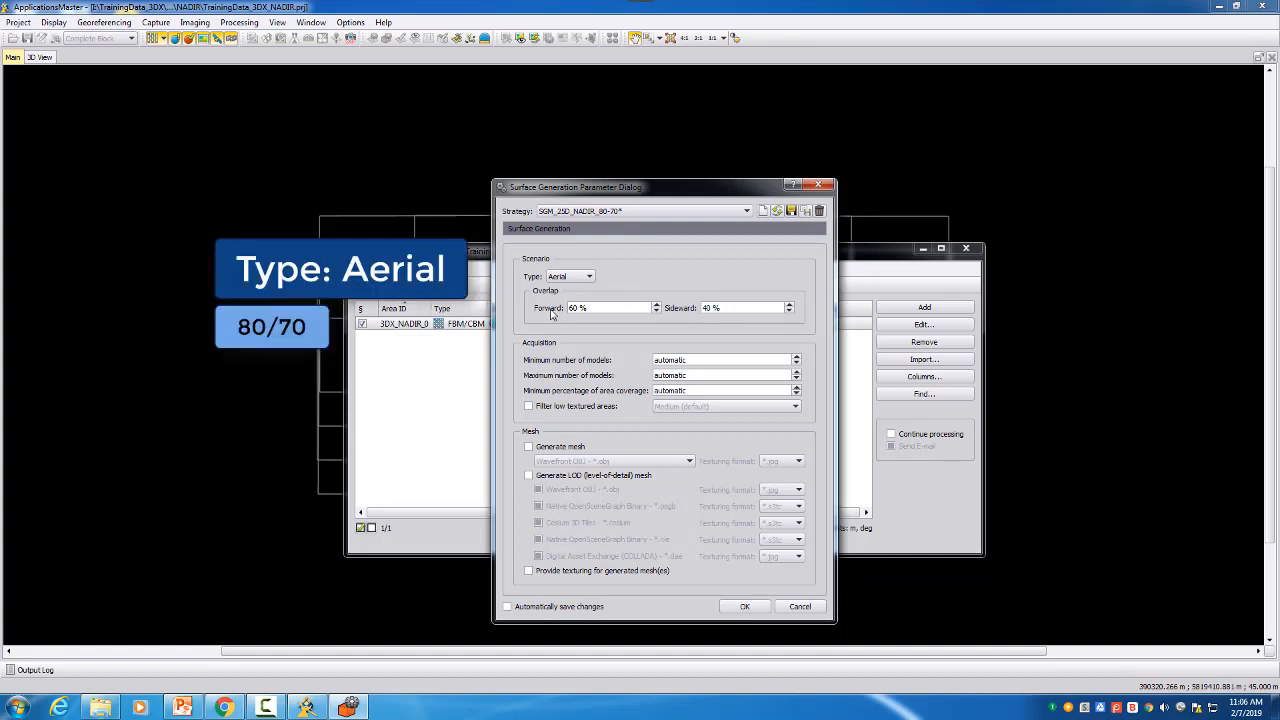
click(657, 305)
click(657, 305)
click(789, 305)
click(789, 305)
click(789, 305)
click(789, 305)
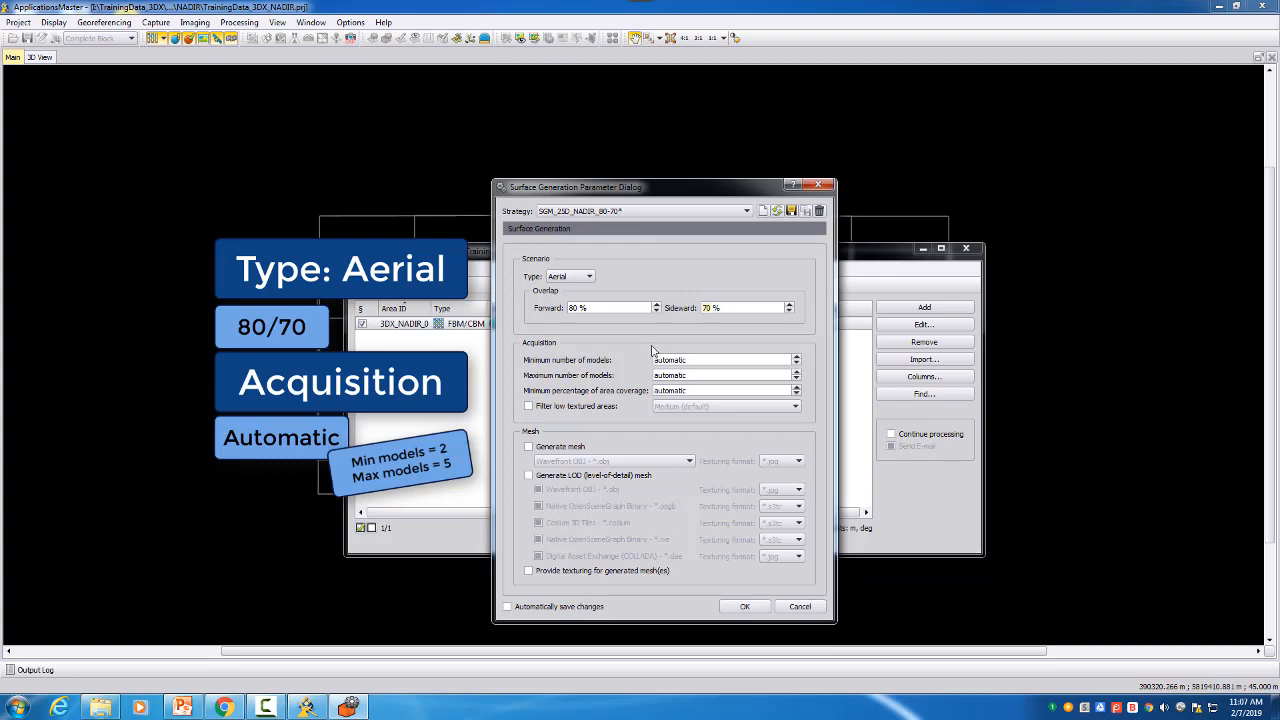
click(796, 357)
click(796, 372)
click(795, 365)
click(797, 381)
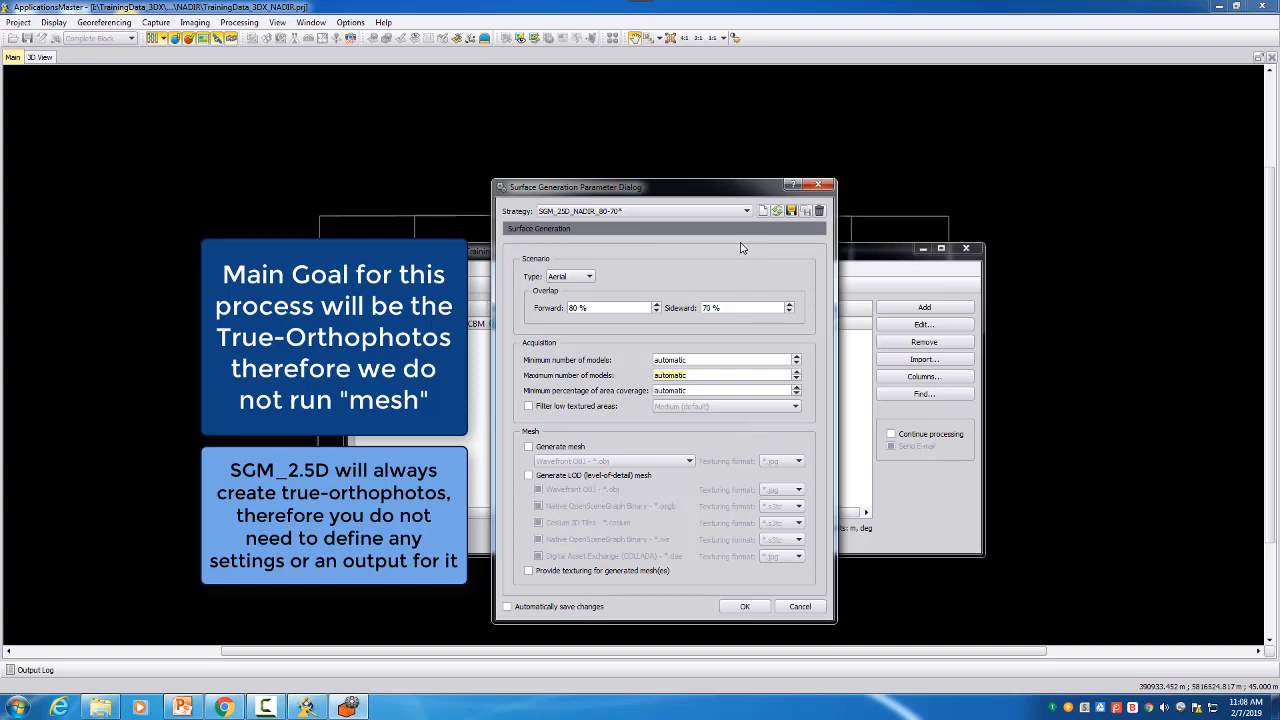
Step: Accept the surface generation parameters and save the changes to the strategy
click(741, 607)
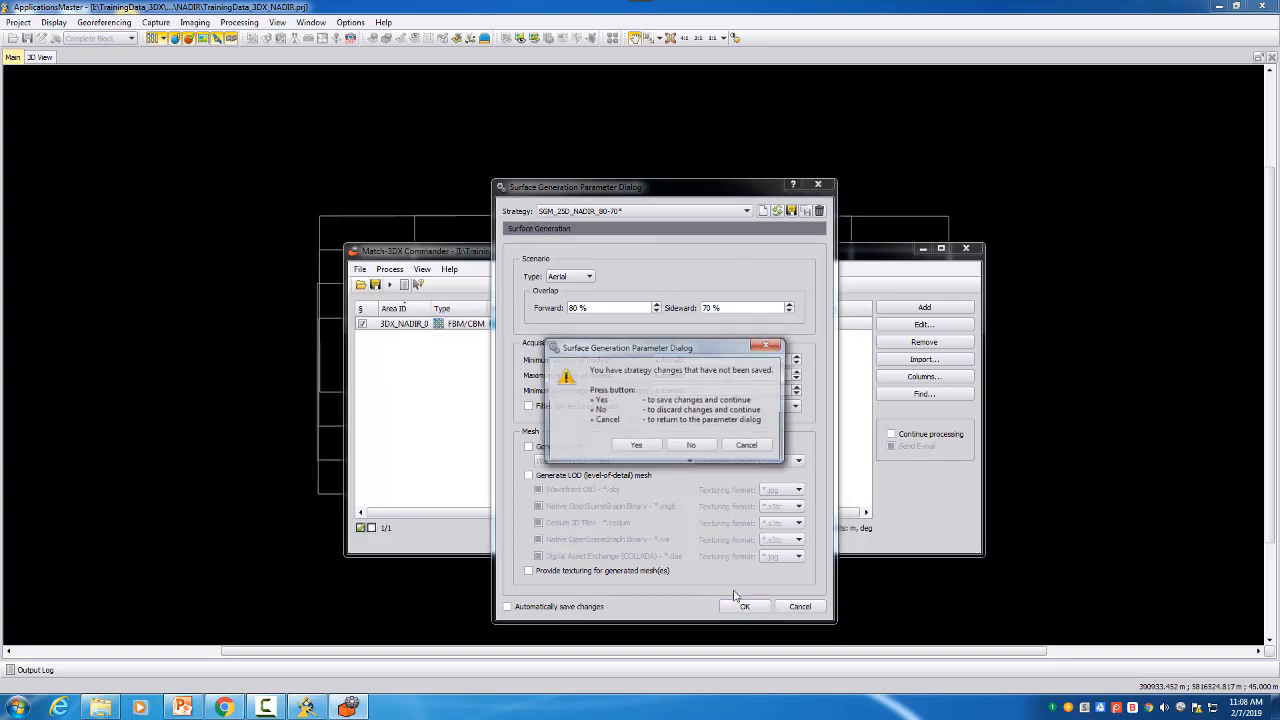
drag(708, 352, 792, 388)
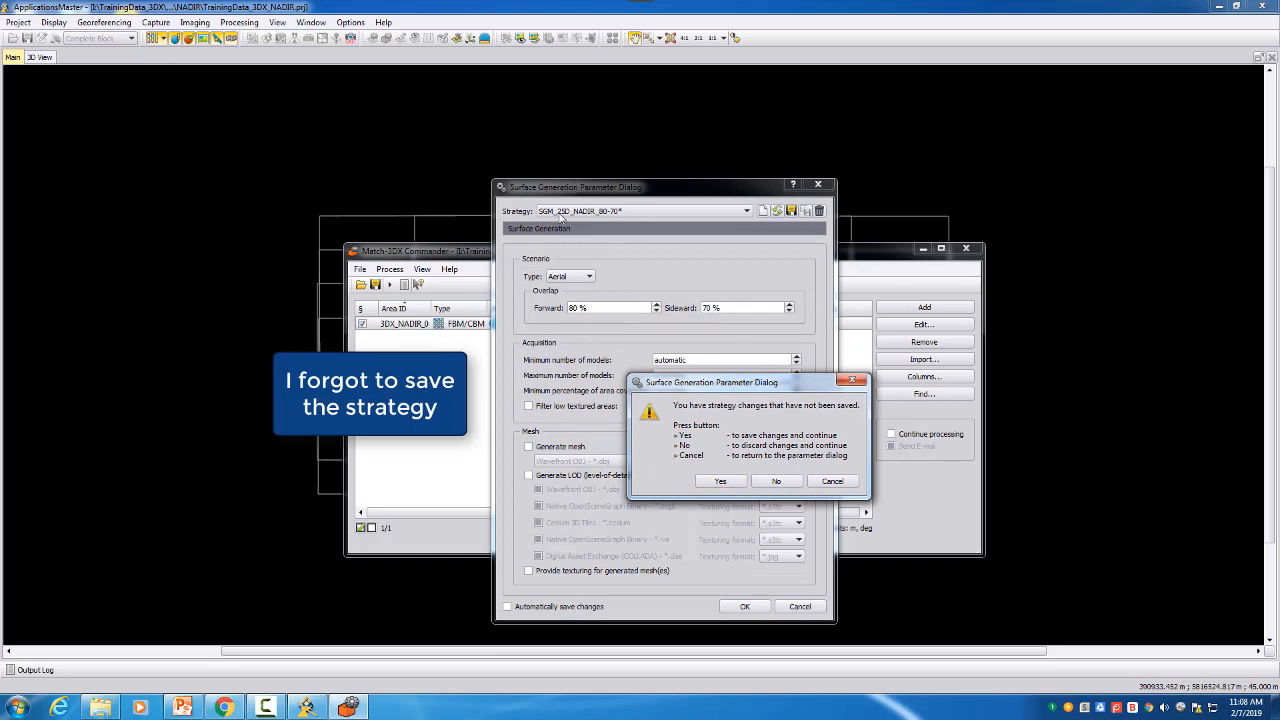
click(720, 481)
Step: Reset the minimum grid size to system defaults and turn off the generation of additional grid files
drag(702, 352, 1050, 354)
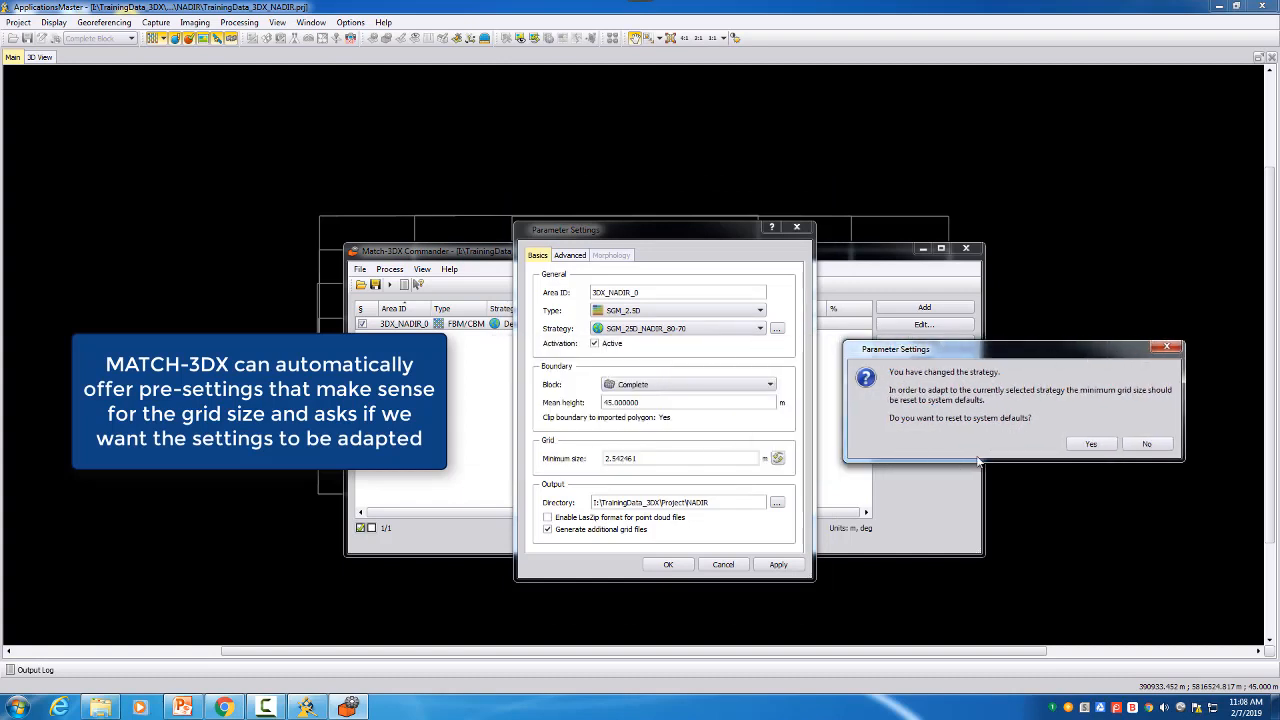
click(1090, 444)
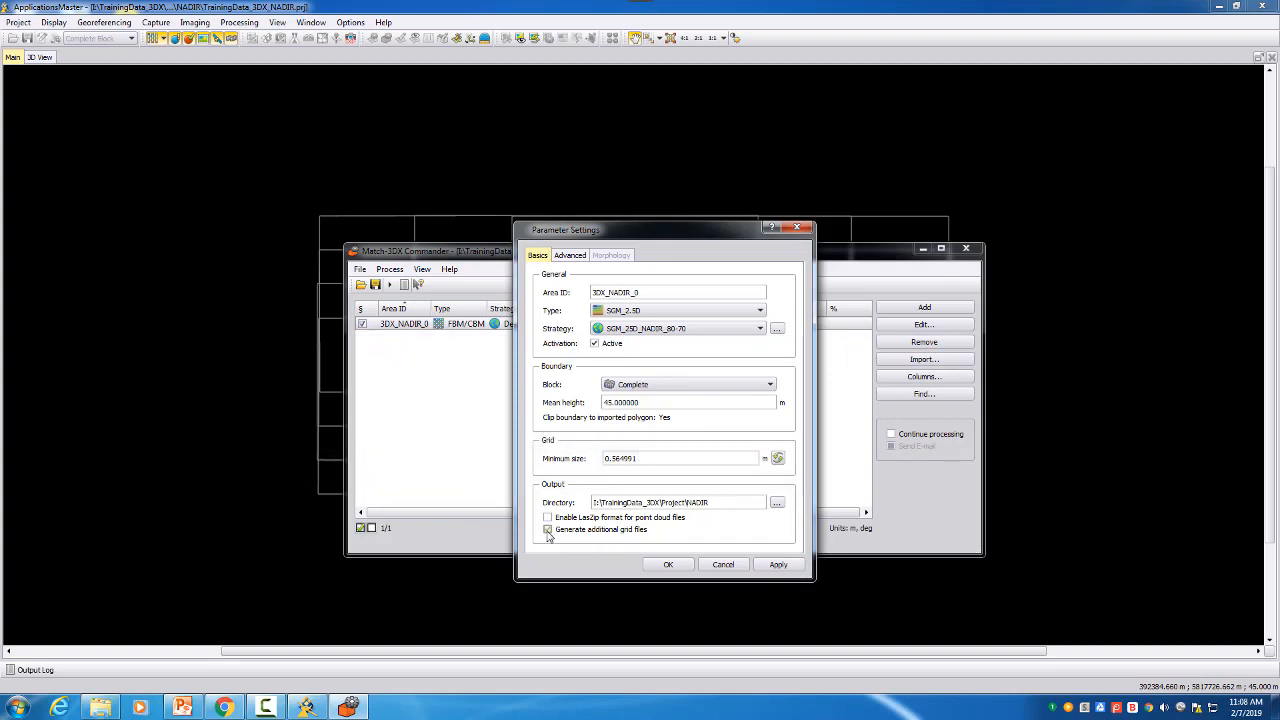
click(547, 529)
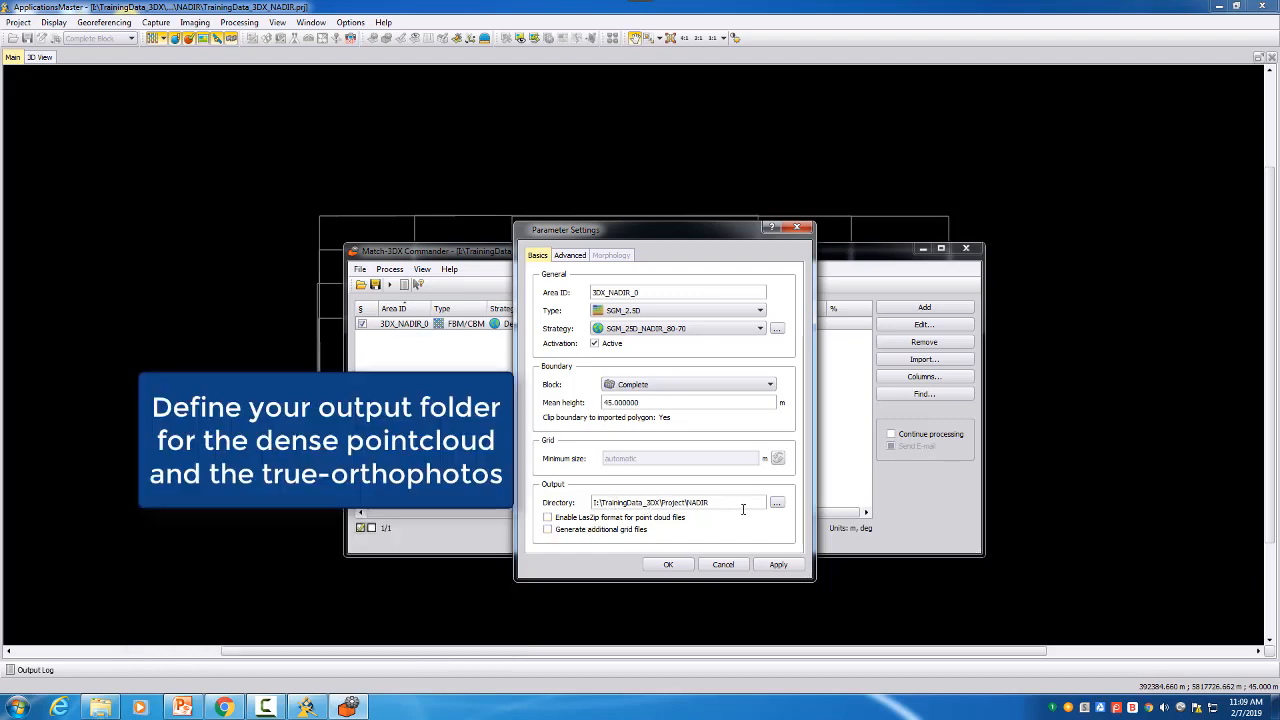
Step: Create a folder named SGM_25D_NADIR in TrainingData_3DX and set it as the area's output directory
click(776, 501)
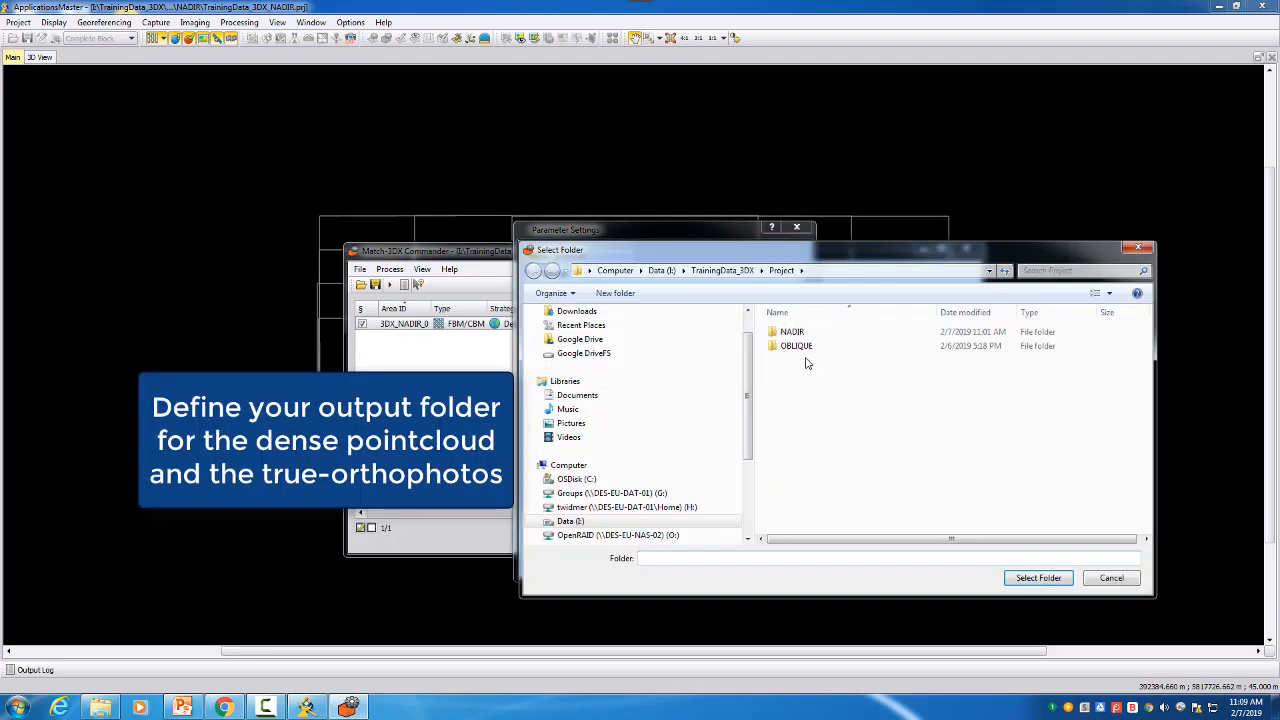
click(749, 271)
click(615, 293)
text(S)
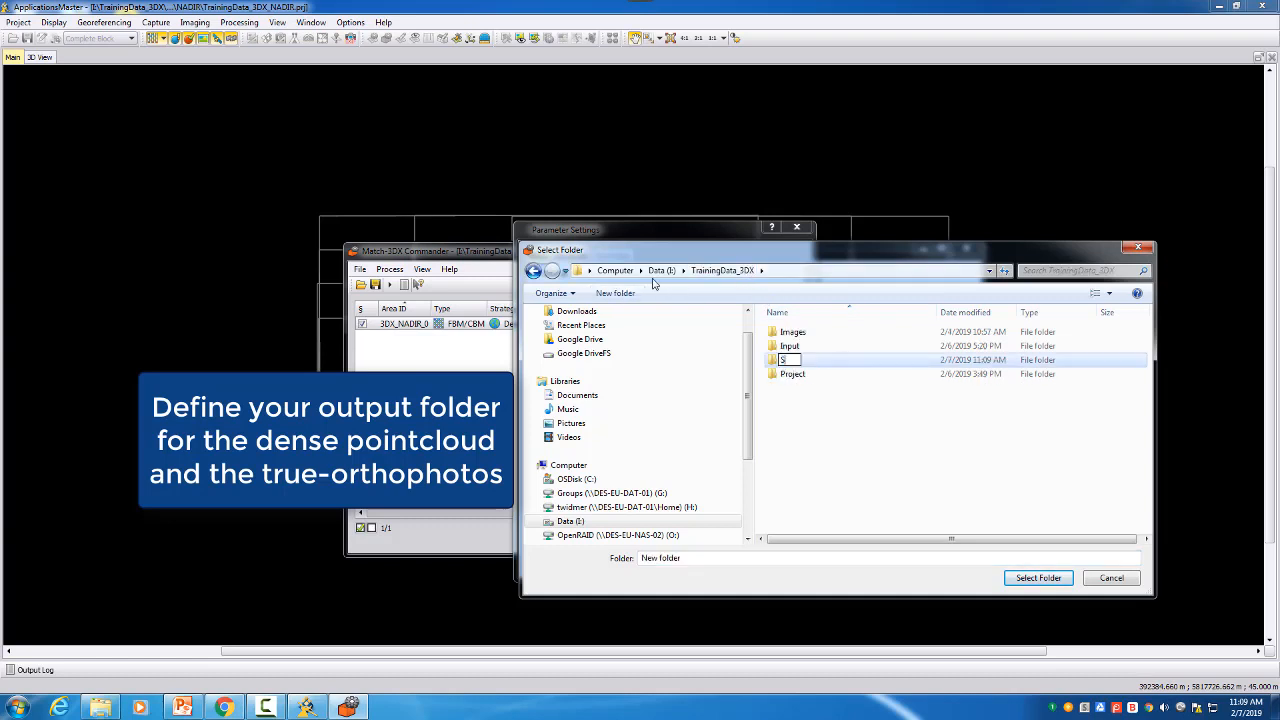
text(GM_25D_NADIR)
key(Return)
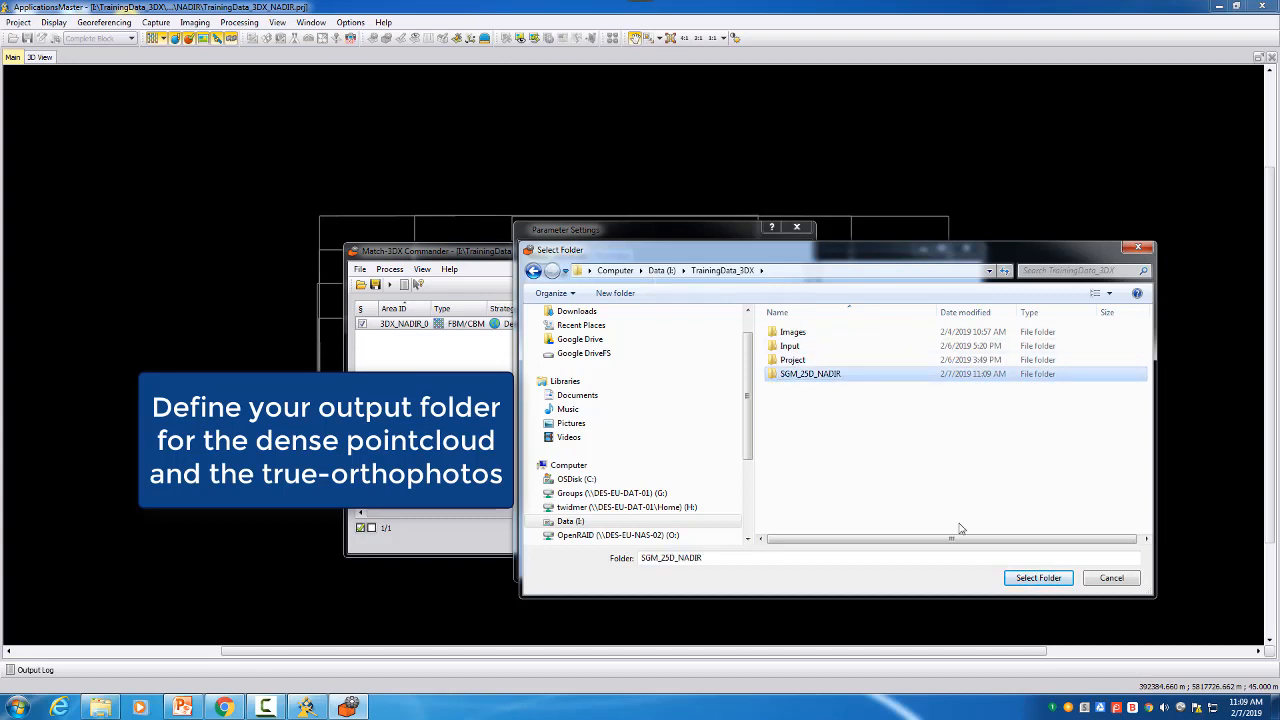
click(1035, 578)
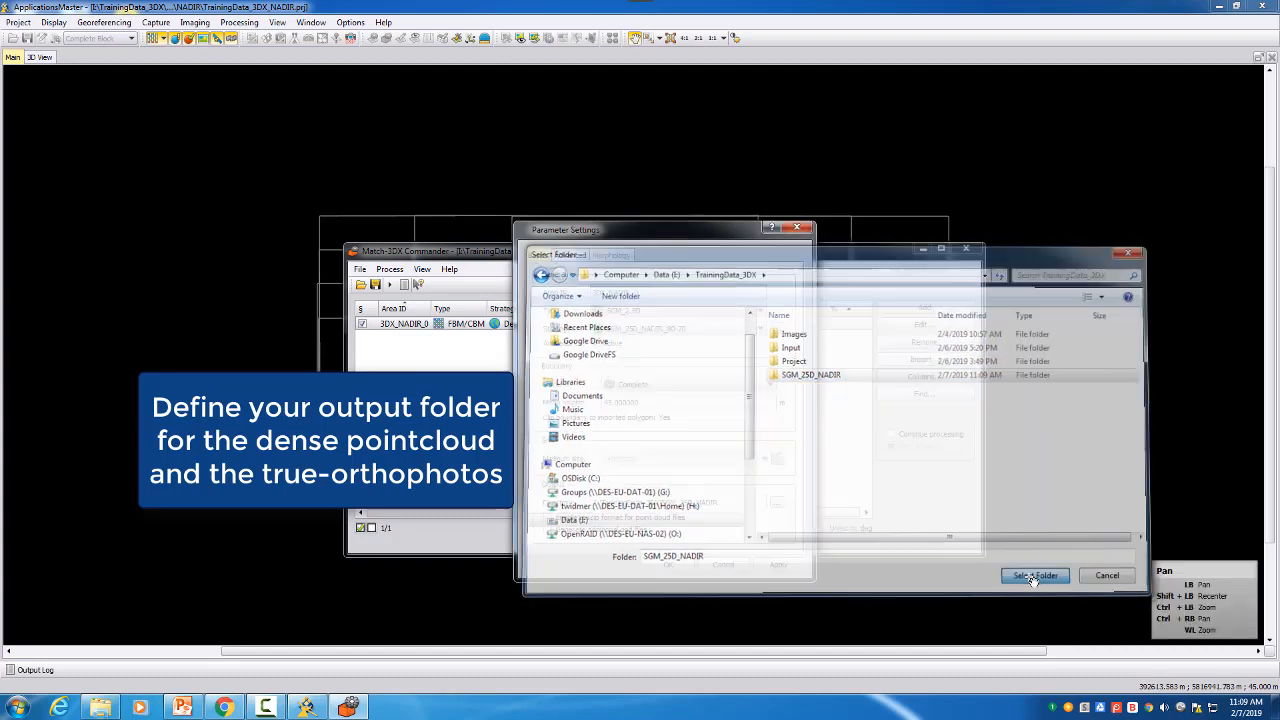
Step: Open the area's advanced settings and try to accept them with the default stop level, declining to continue
drag(660, 229, 712, 209)
click(637, 233)
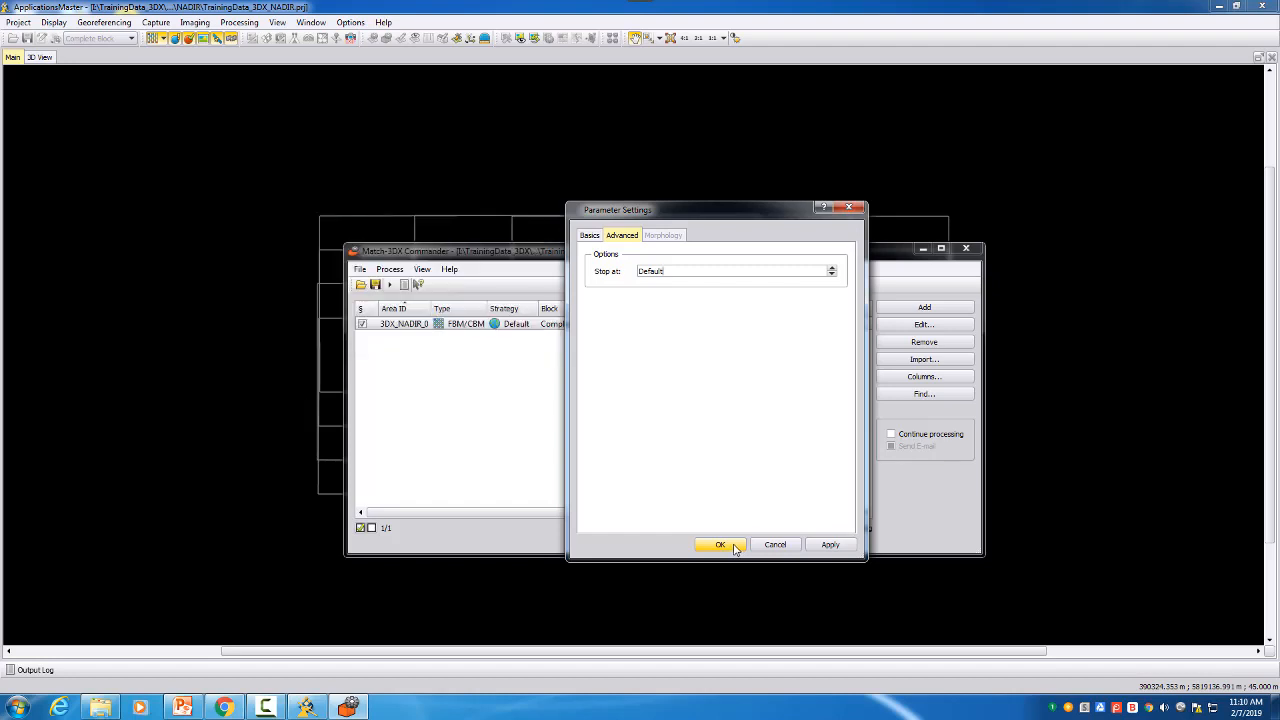
click(735, 546)
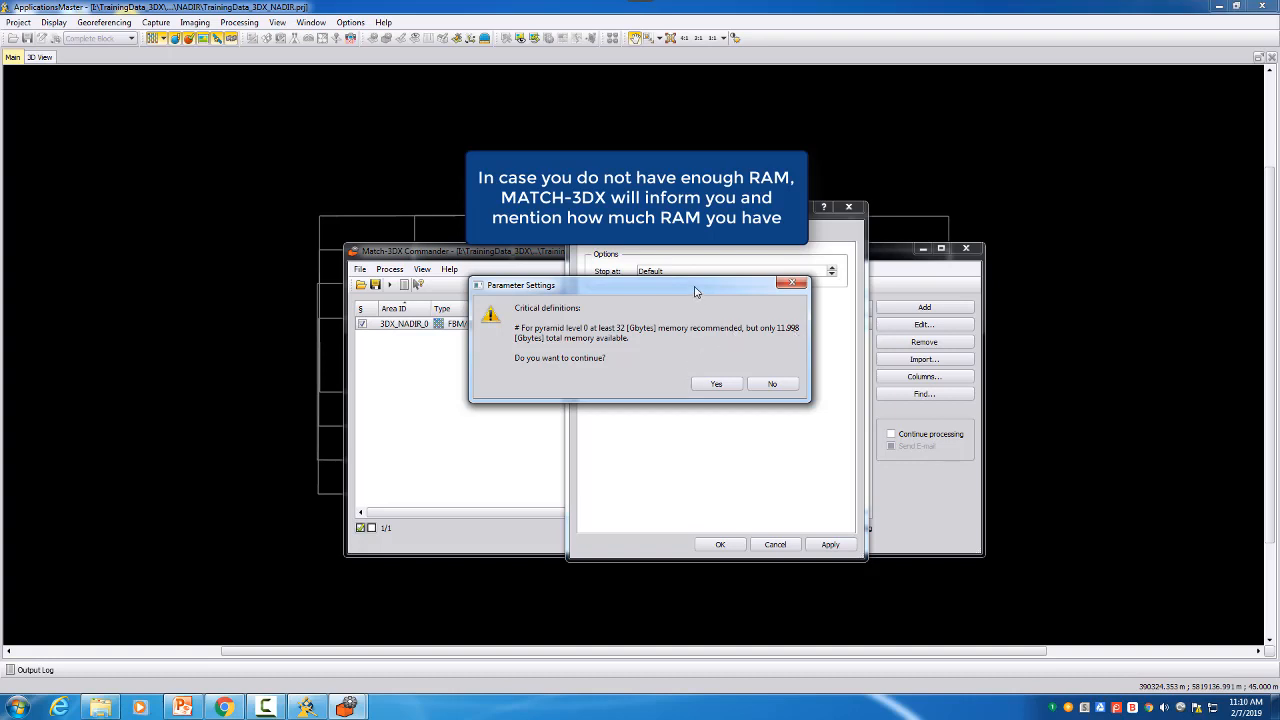
drag(695, 291, 691, 288)
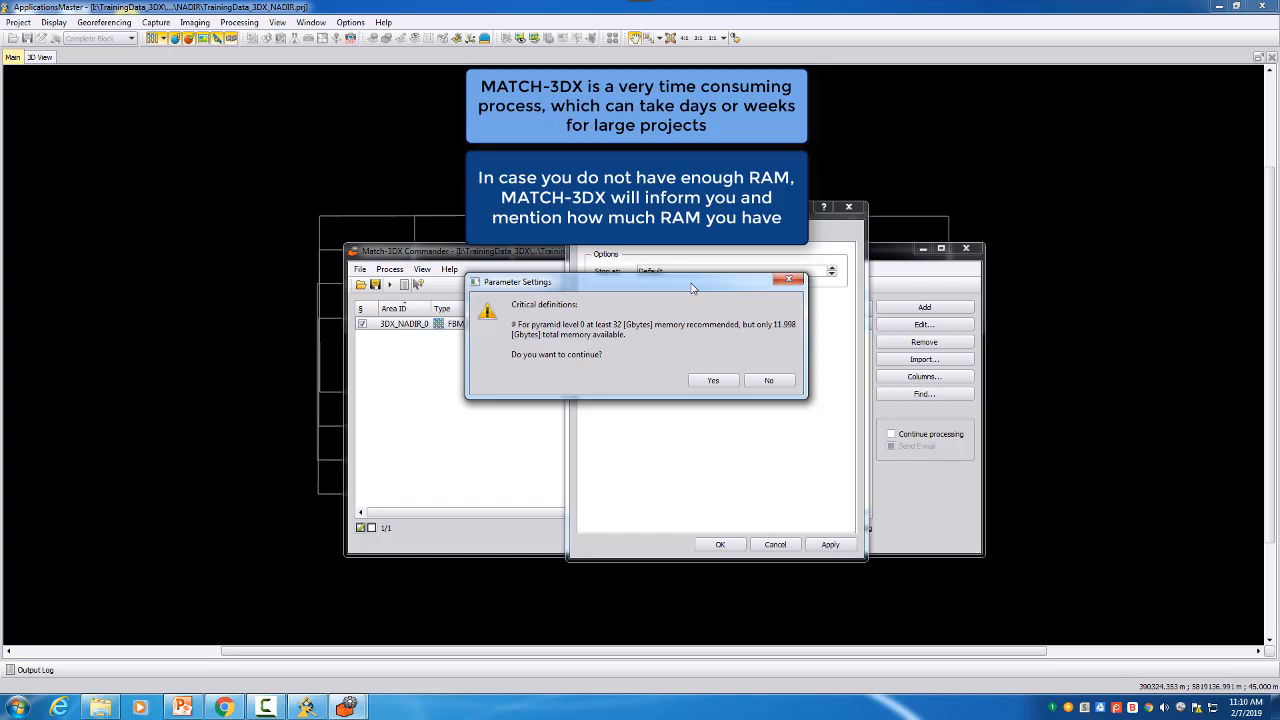
click(770, 382)
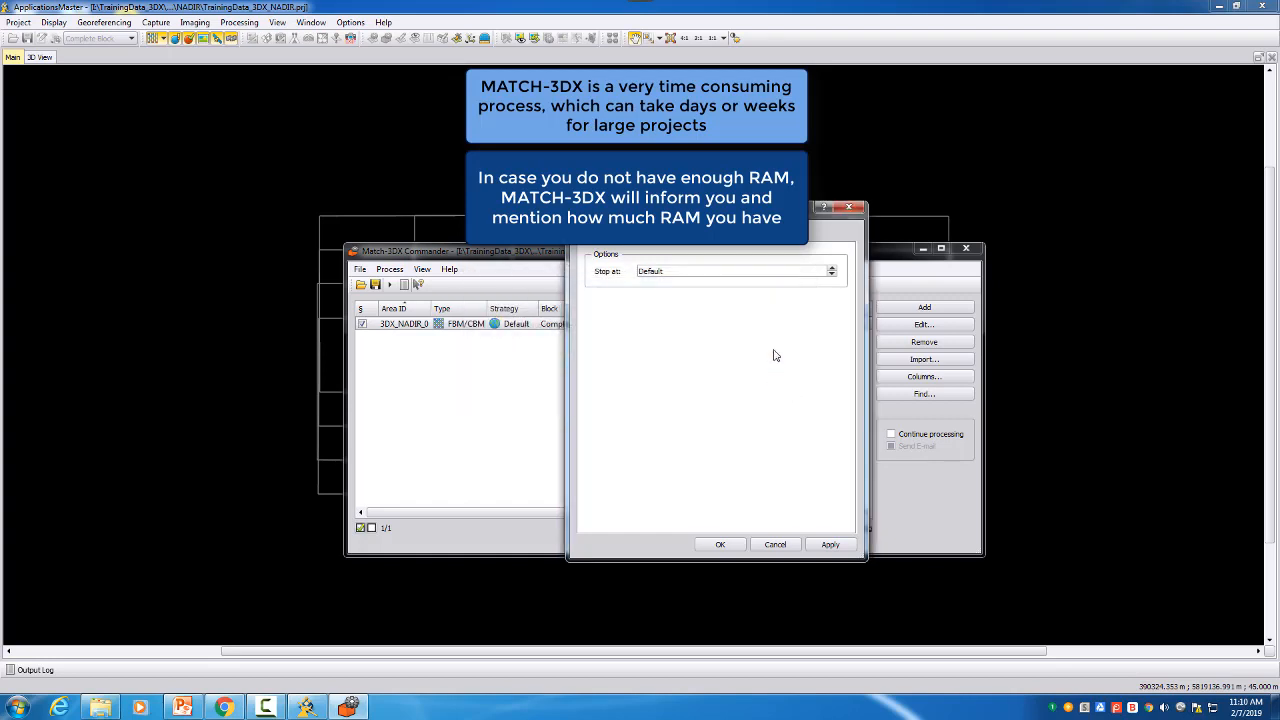
Step: Try Level 1 as the stop level without continuing, set it to Level 2 and accept the parameter settings
click(832, 269)
click(830, 544)
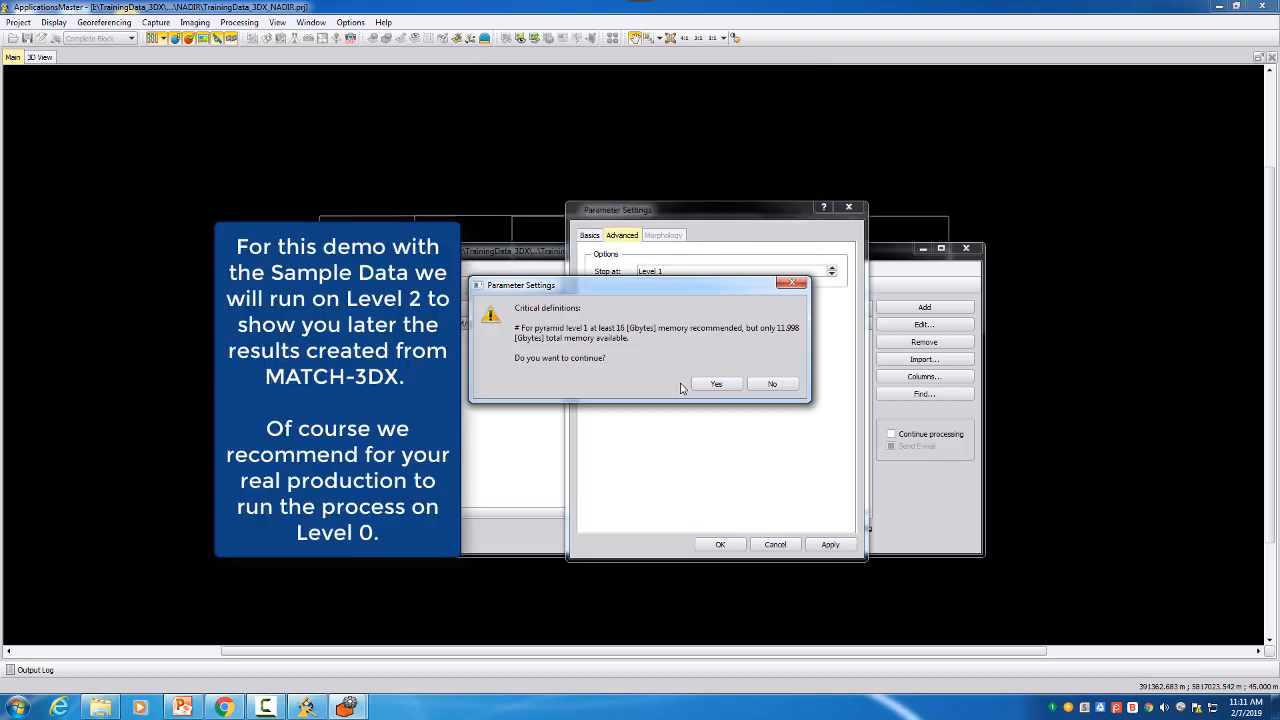
click(772, 384)
click(832, 269)
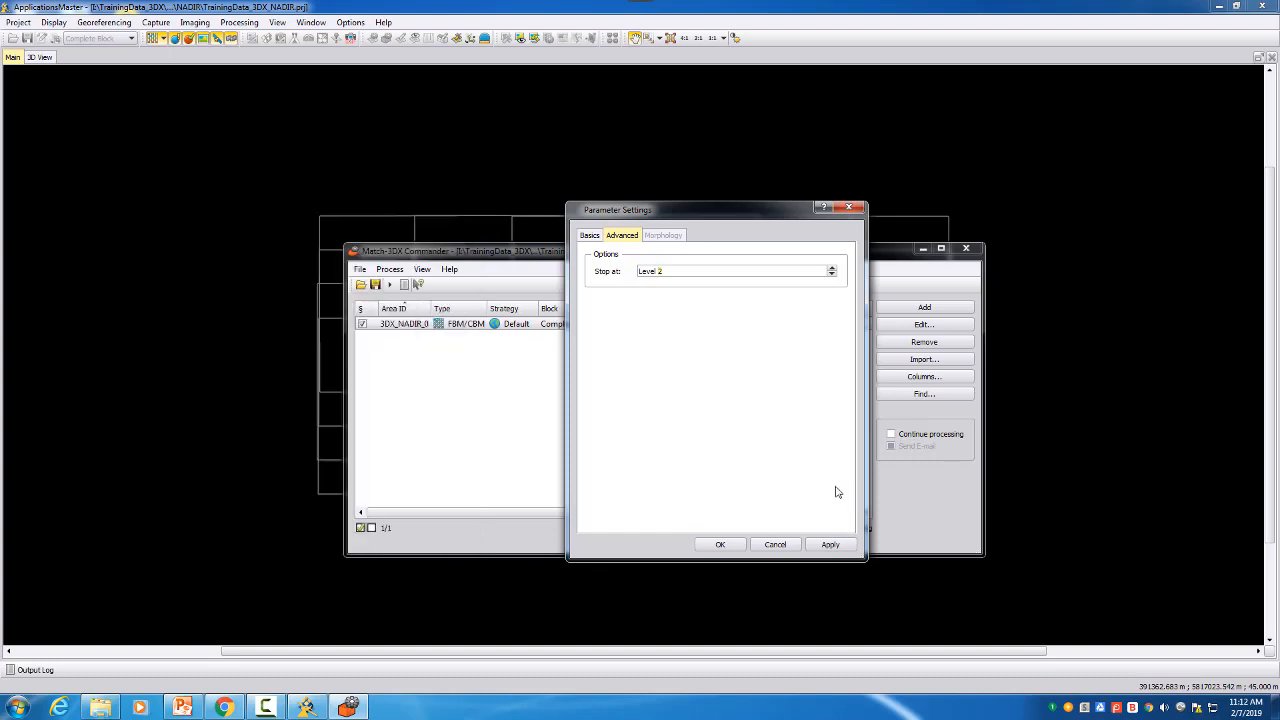
click(830, 544)
click(720, 544)
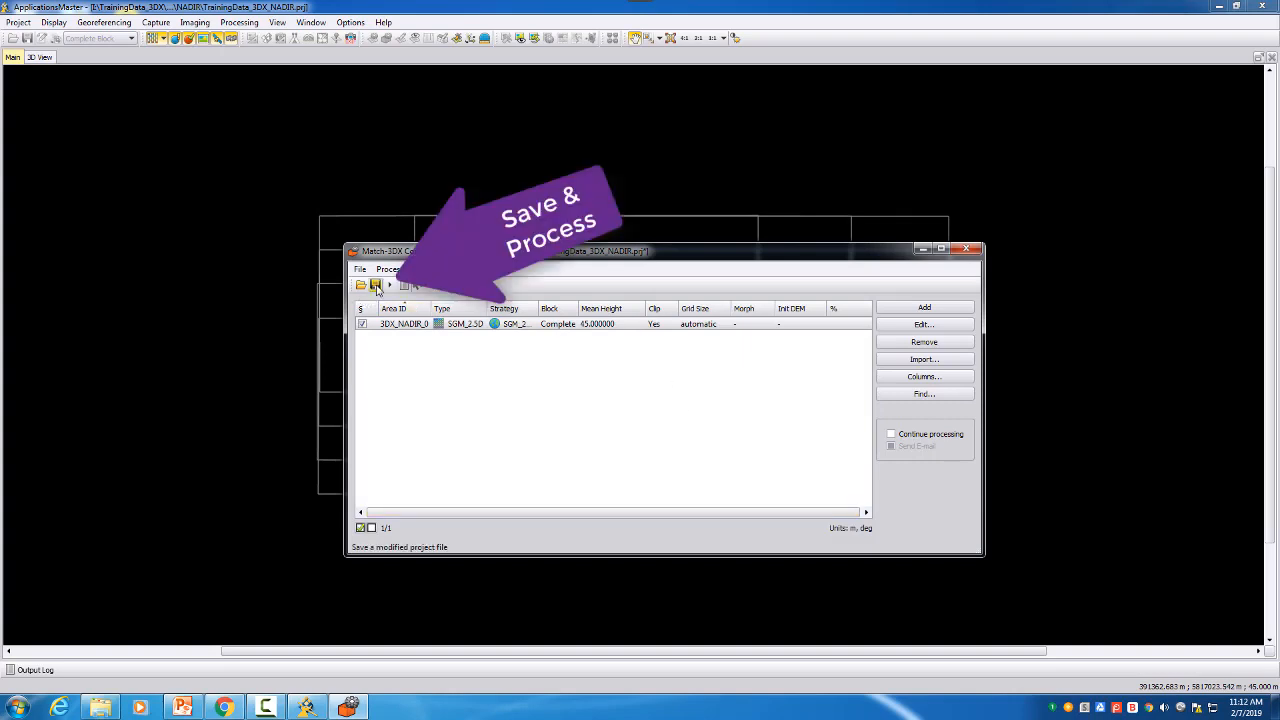
Step: Save the project and start processing the area, with its Area ID and Strategy columns adjusted in the list
click(377, 287)
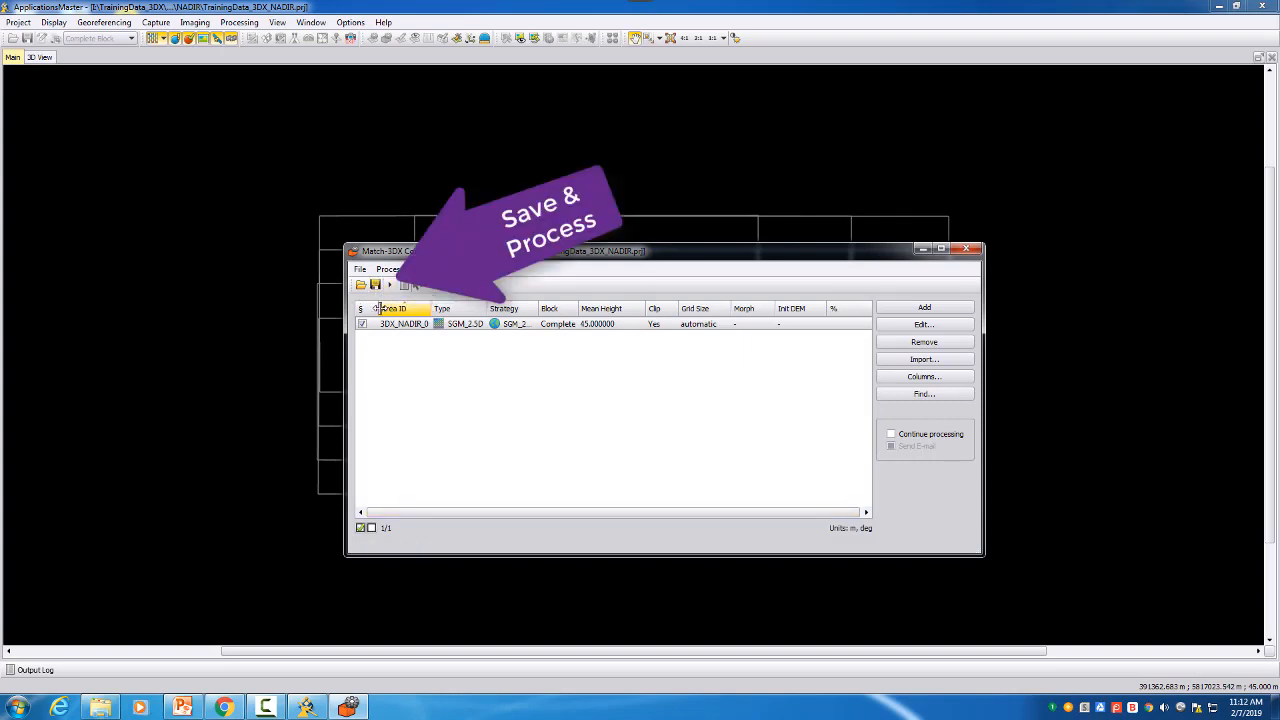
drag(379, 309, 389, 309)
drag(546, 309, 585, 309)
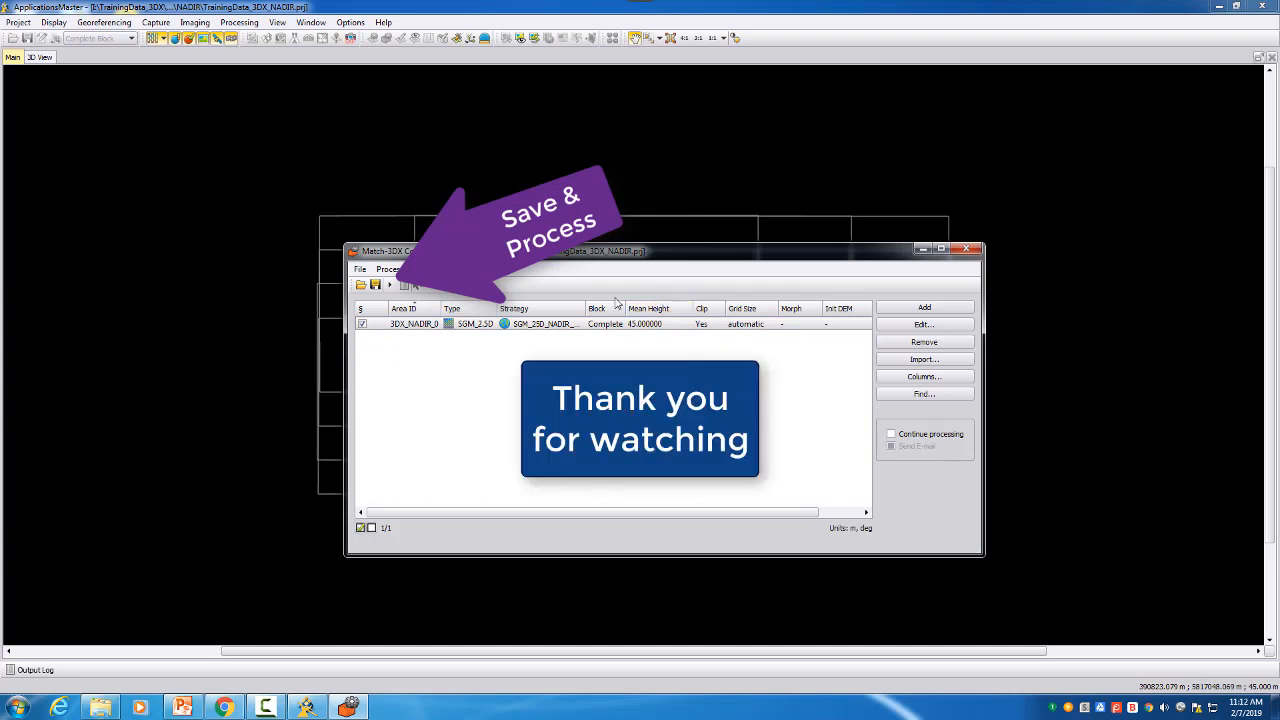
click(391, 287)
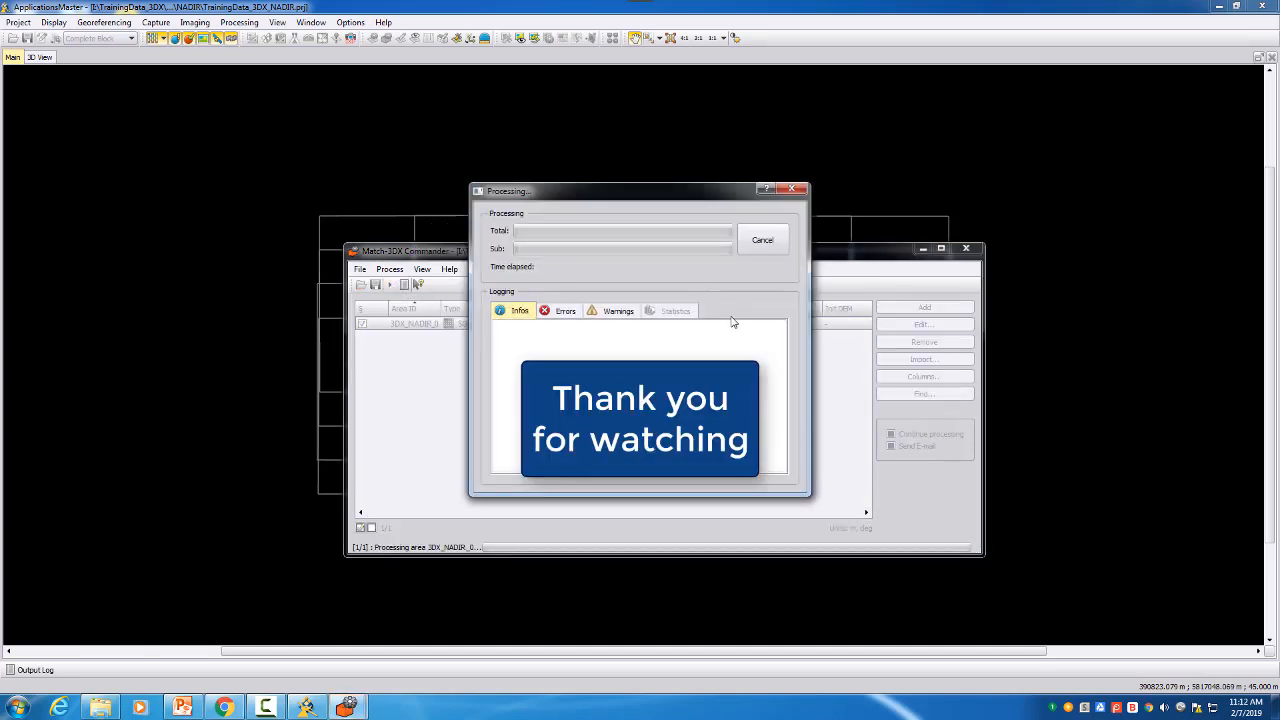